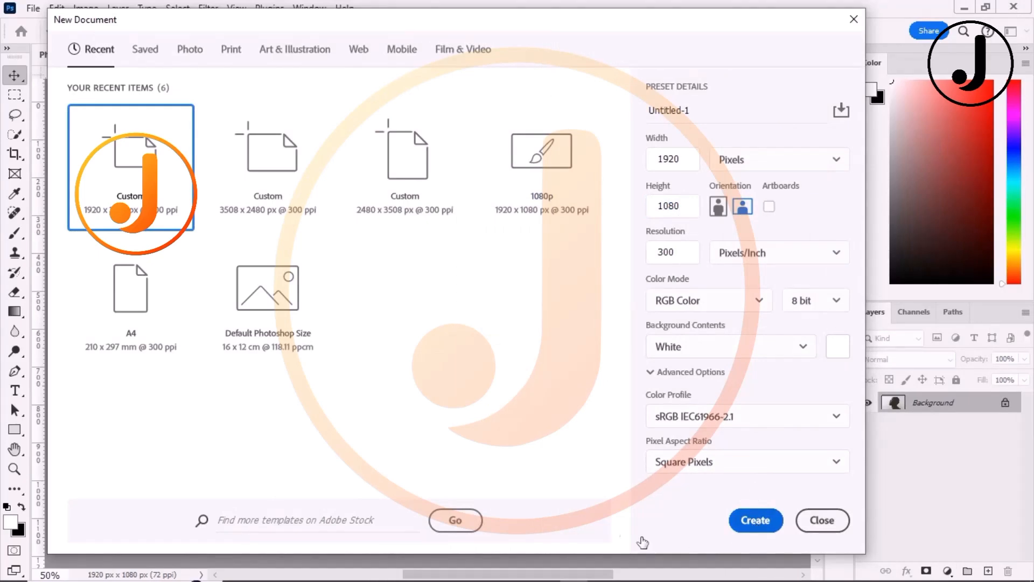
- Create a new 1920 × 1080 px document at 300 pixels/inch in RGB Color with a white background
left_click_drag(693, 111, 647, 115)
left_click(705, 112)
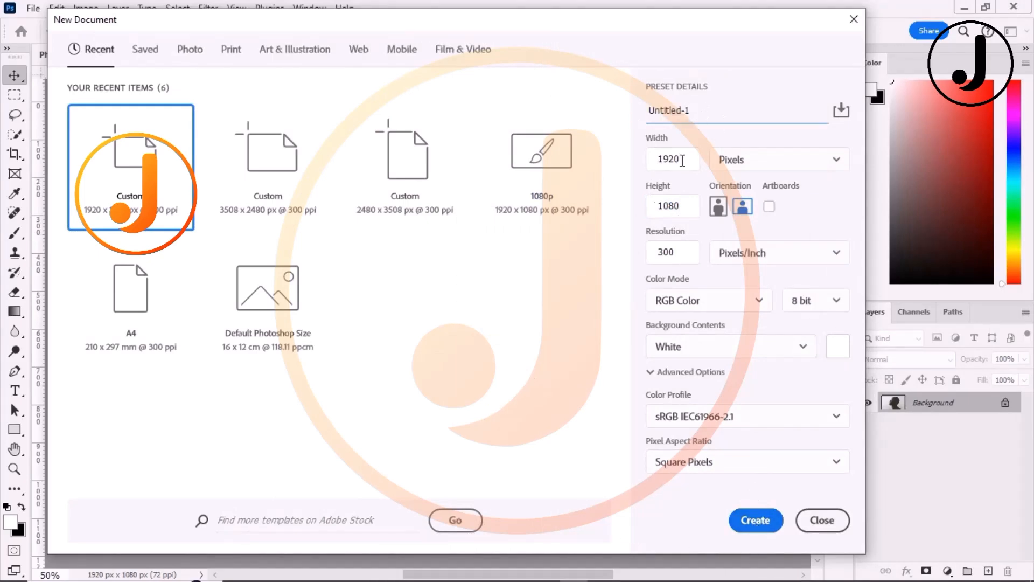
left_click(737, 518)
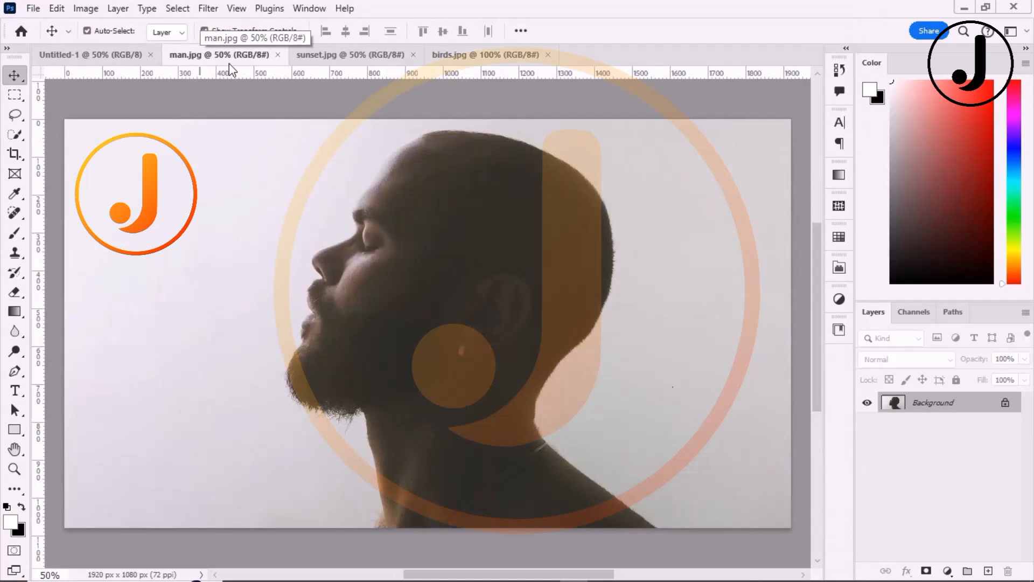
- Select the man in man.jpg using the automatic Subject selection
left_click(110, 49)
left_click(225, 59)
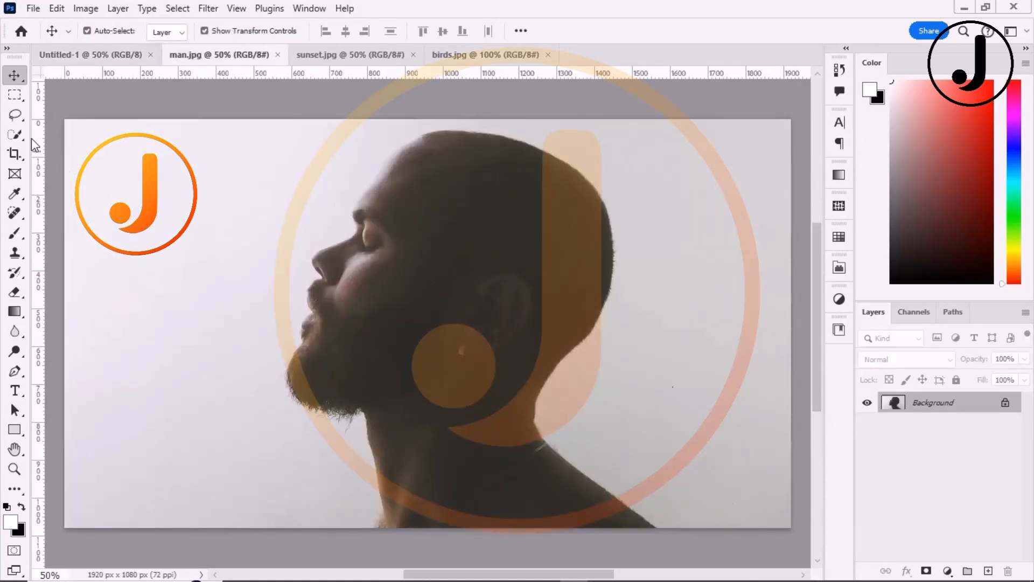
left_click(15, 134)
left_click(76, 146)
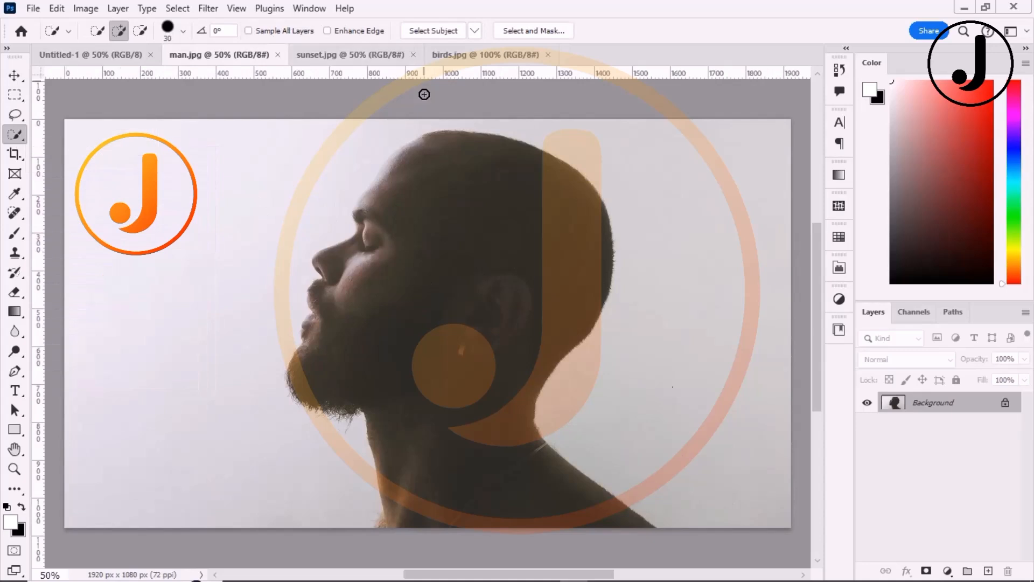
left_click(178, 8)
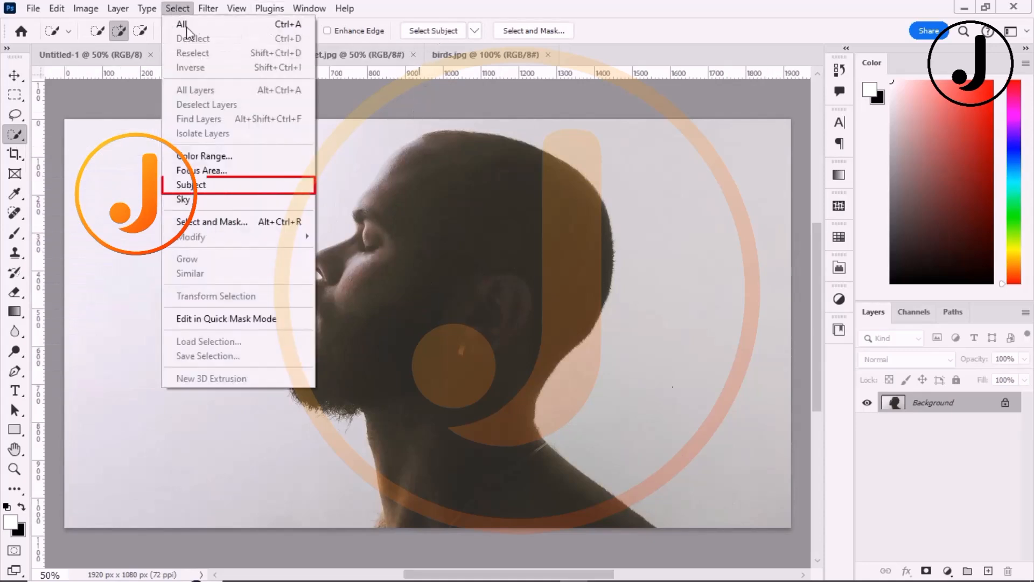
left_click(217, 184)
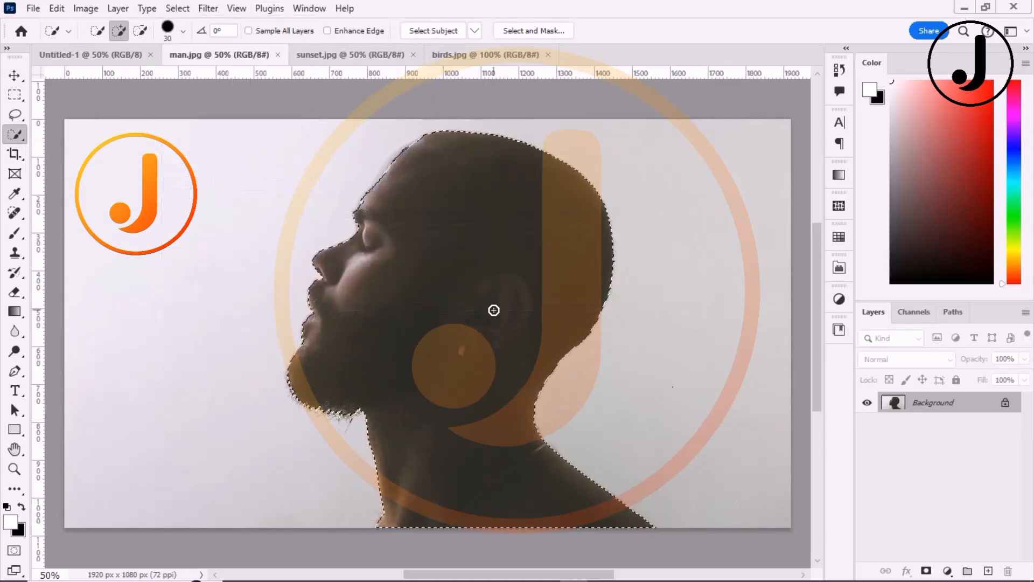
- Refine the selection edge along the man's forehead with the Quick Selection tool
scroll(377, 178, "up", 4, "alt")
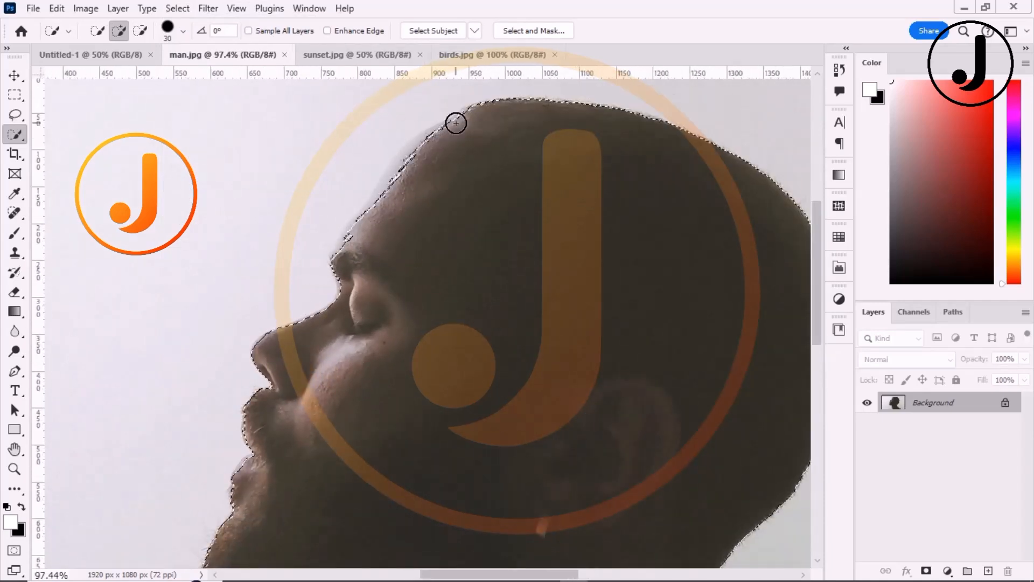
left_click_drag(456, 122, 353, 244)
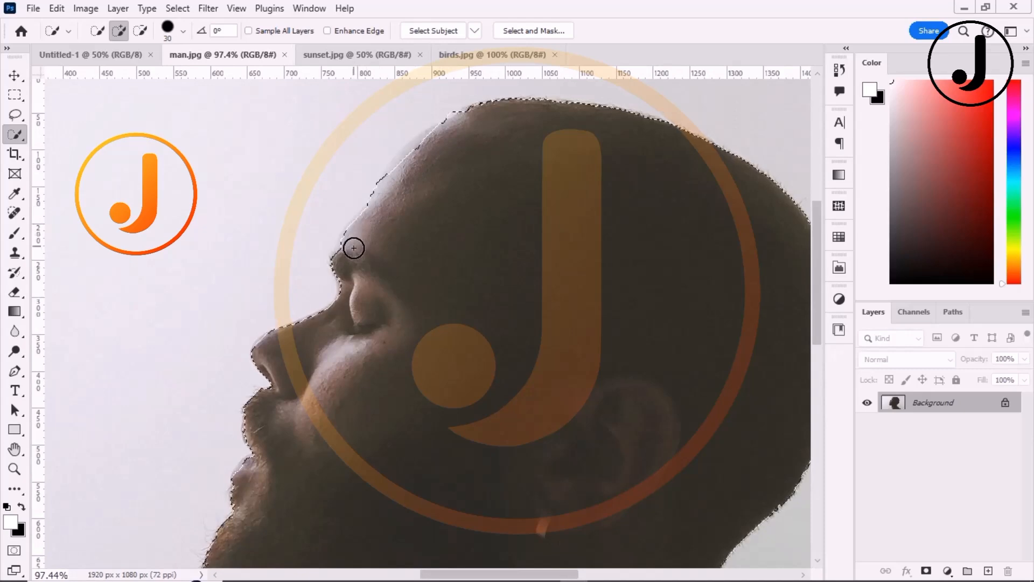
mouse_move(447, 133)
left_mouse_down()
mouse_move(416, 157)
mouse_move(413, 176)
left_mouse_up()
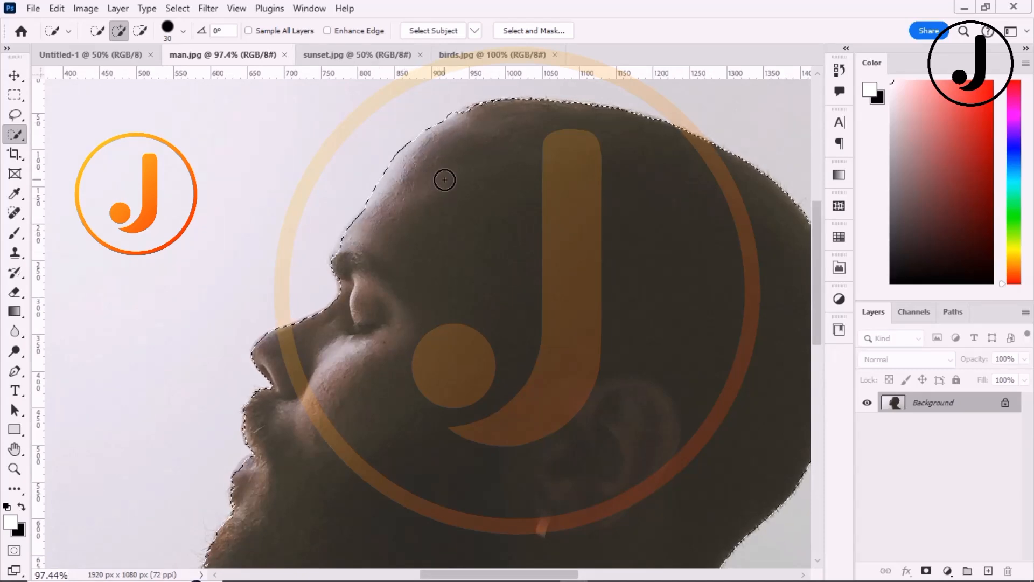
scroll(441, 210, "down", 3)
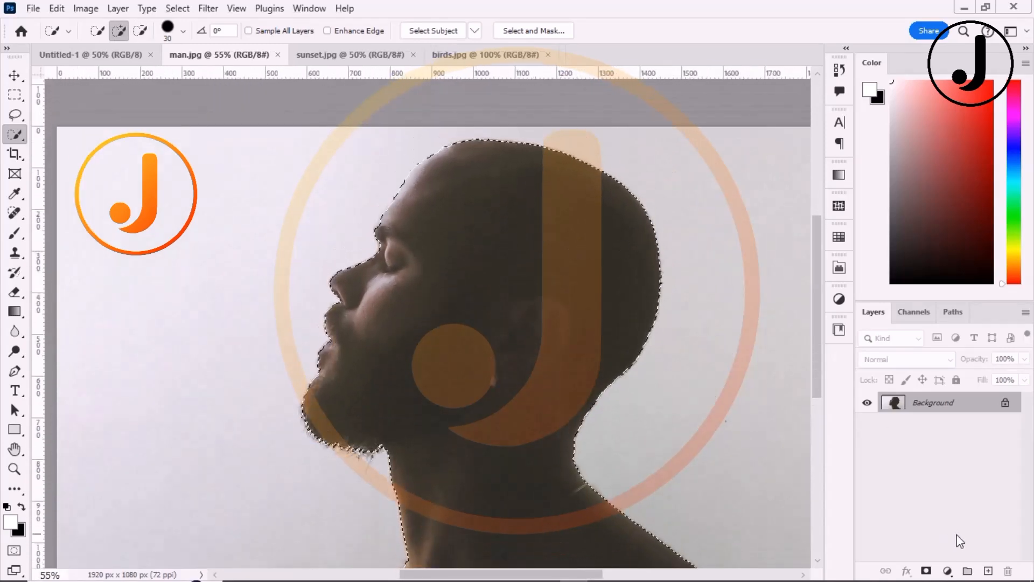
- Mask out the background around the man and convert the masked layer to a smart object
left_click(927, 571)
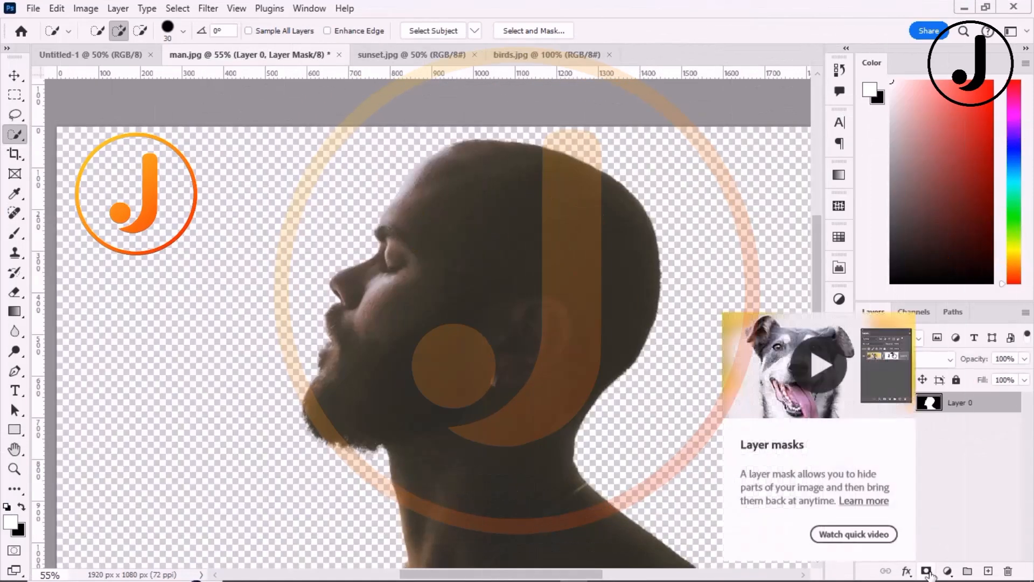
right_click(969, 409)
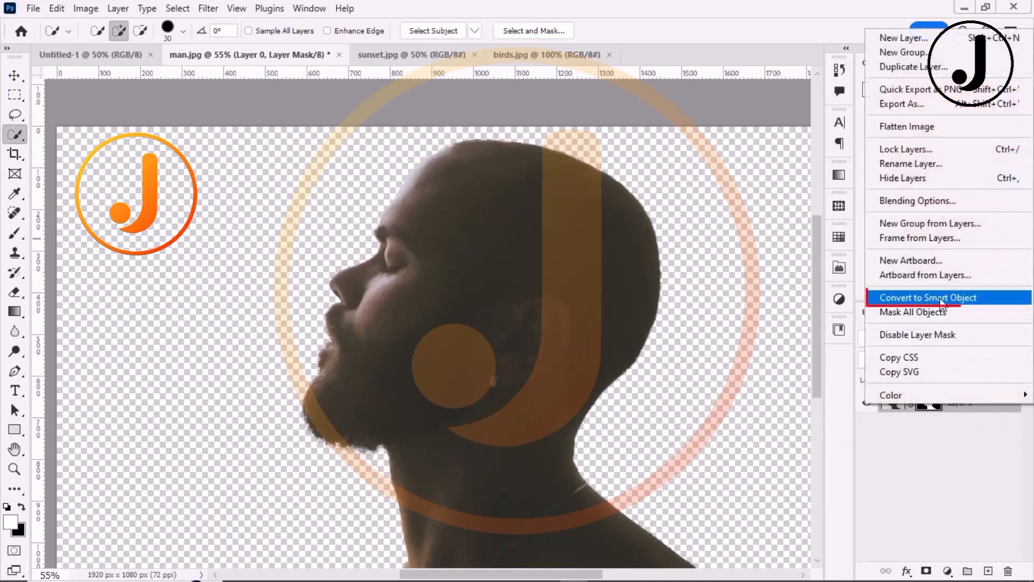
left_click(959, 297)
scroll(622, 349, "down", 3)
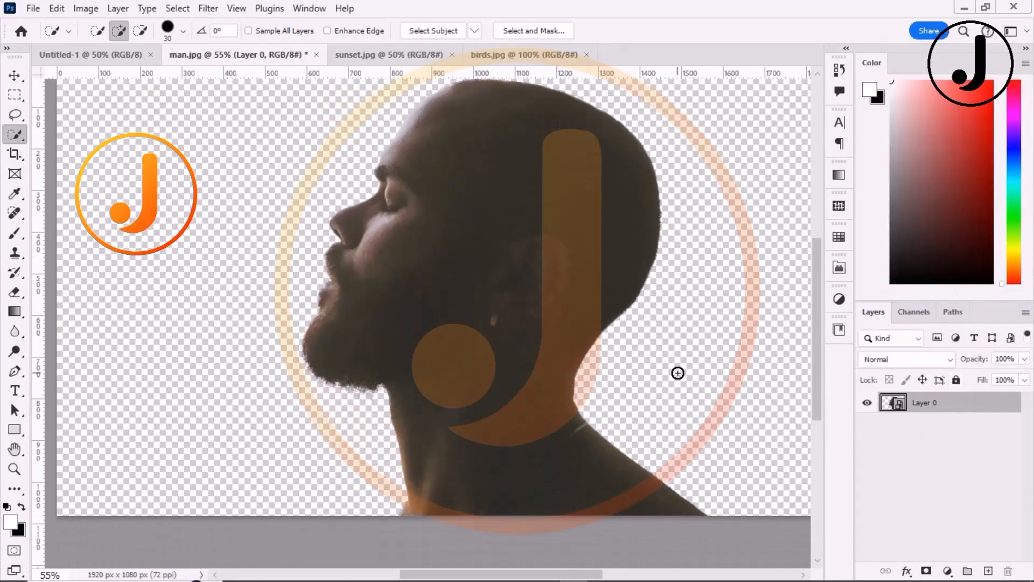
scroll(641, 380, "down", 3)
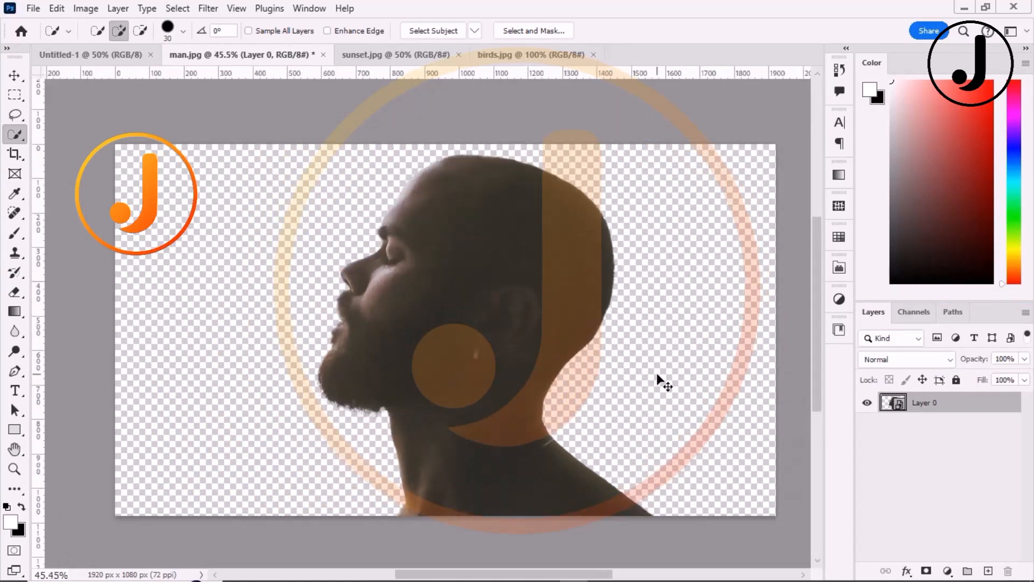
- Float man.jpg in its own window to copy the man cutout into the Untitled-1 document, and close the source window
right_click(256, 55)
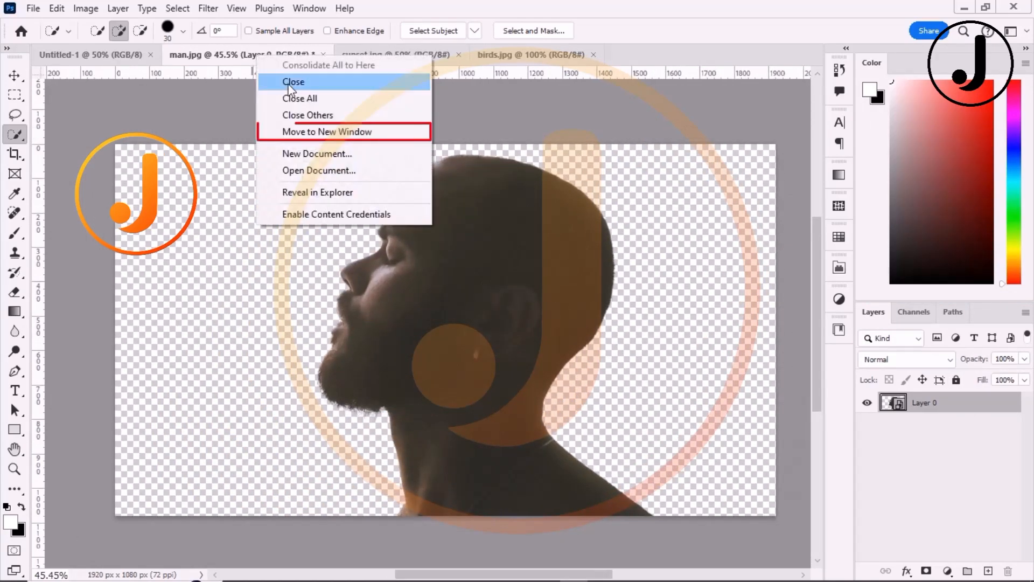
left_click(378, 131)
left_click_drag(506, 49, 833, 71)
left_click(15, 75)
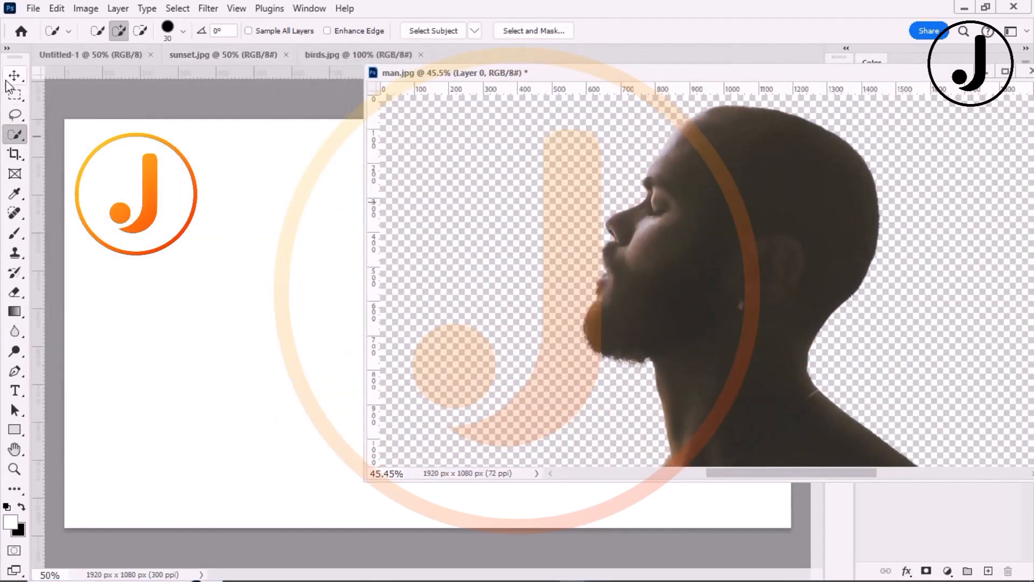
left_click_drag(664, 233, 295, 320)
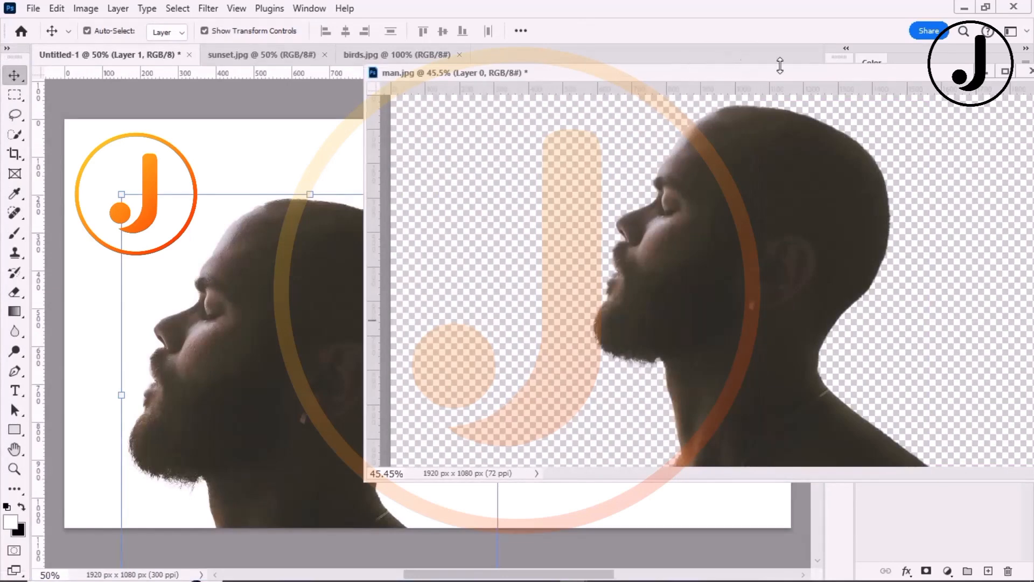
left_click_drag(648, 85, 467, 110)
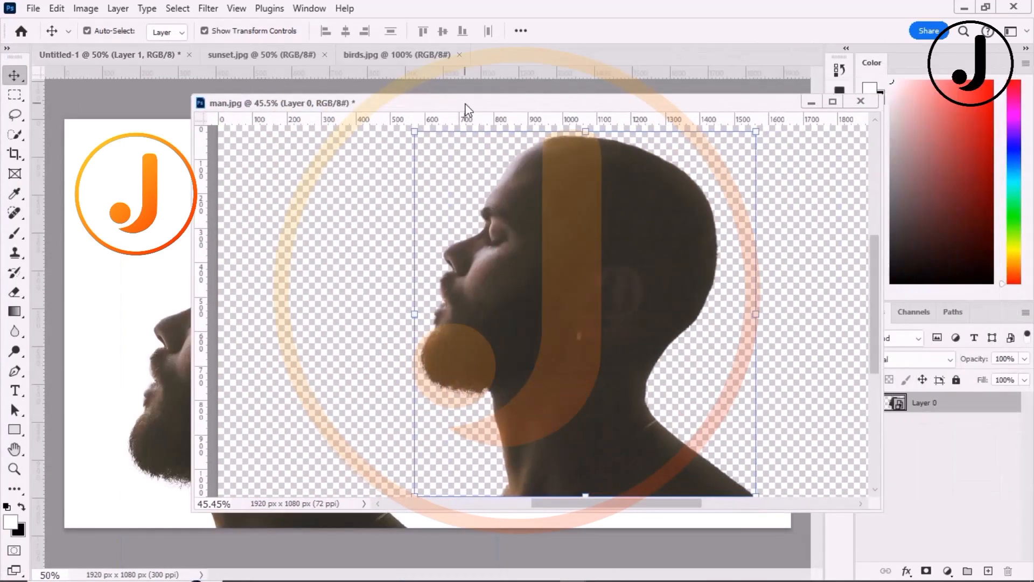
left_click(861, 101)
left_click(512, 229)
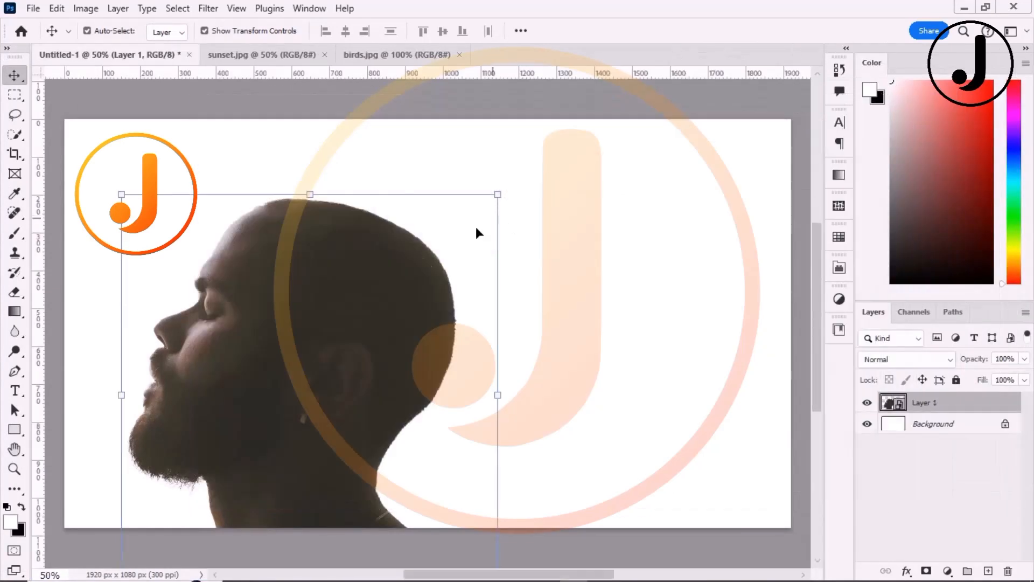
- Position the man cutout near the centre of the canvas with its base on the canvas's bottom edge
left_click_drag(362, 246, 447, 231)
scroll(376, 273, "down", 3)
scroll(447, 231, "up", 4)
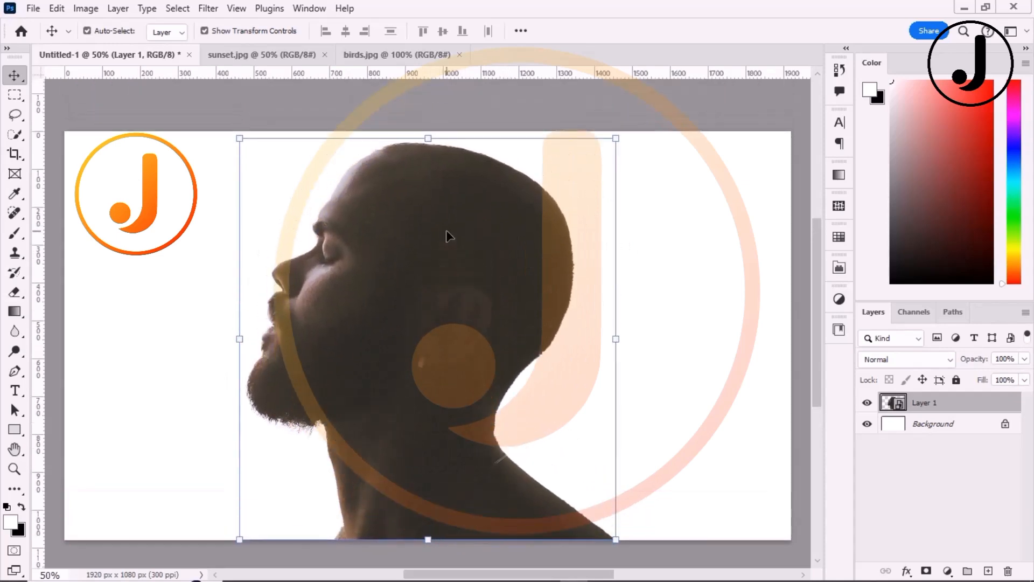
scroll(483, 224, "down", 3)
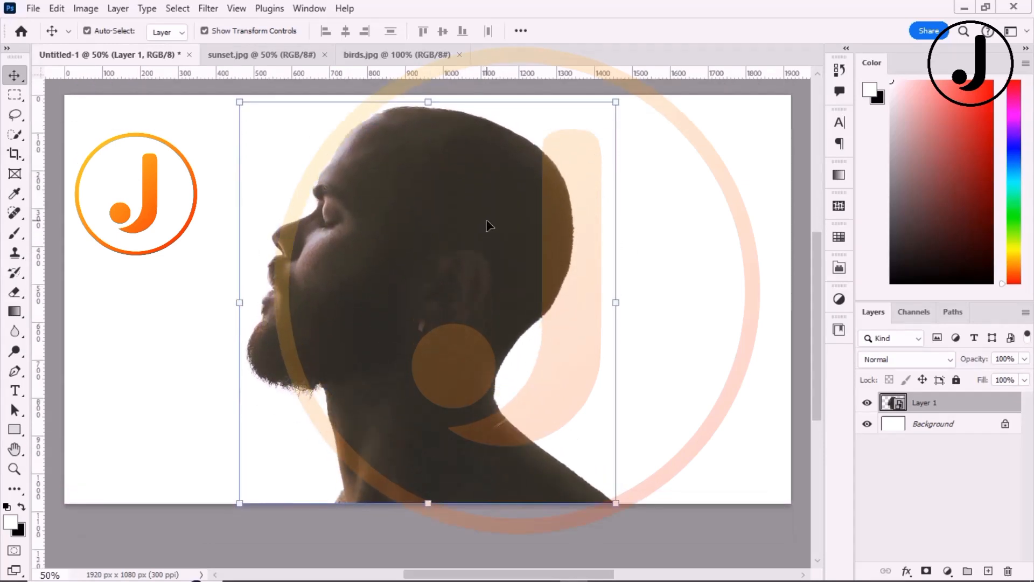
left_click_drag(464, 249, 470, 250)
scroll(470, 251, "up", 2)
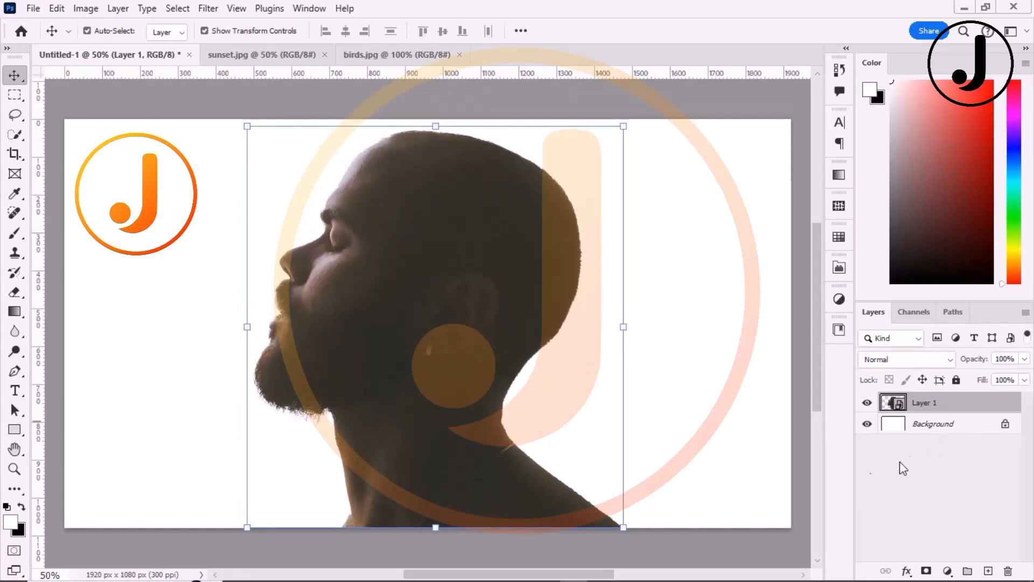
left_click(675, 350)
- Unlock the background layer of sunset.jpg and copy the image into the Untitled-1 document as a new layer
left_click(212, 57)
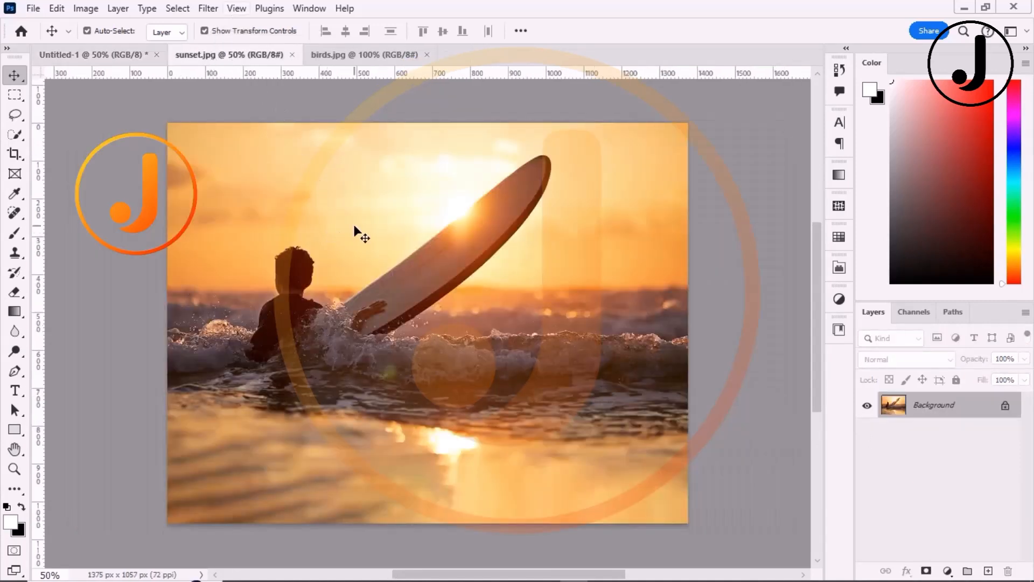
left_click(1005, 407)
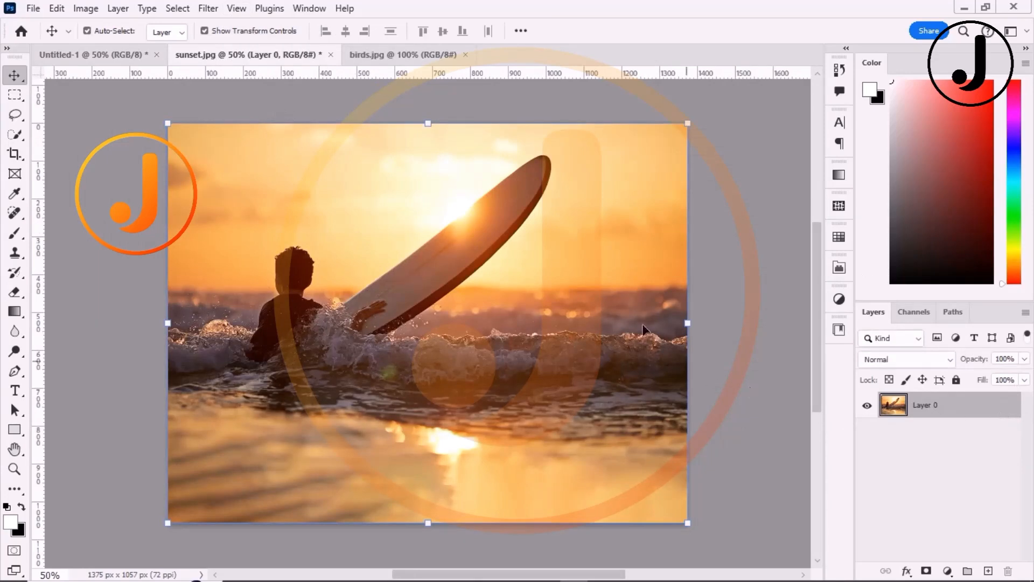
key("ctrl+c")
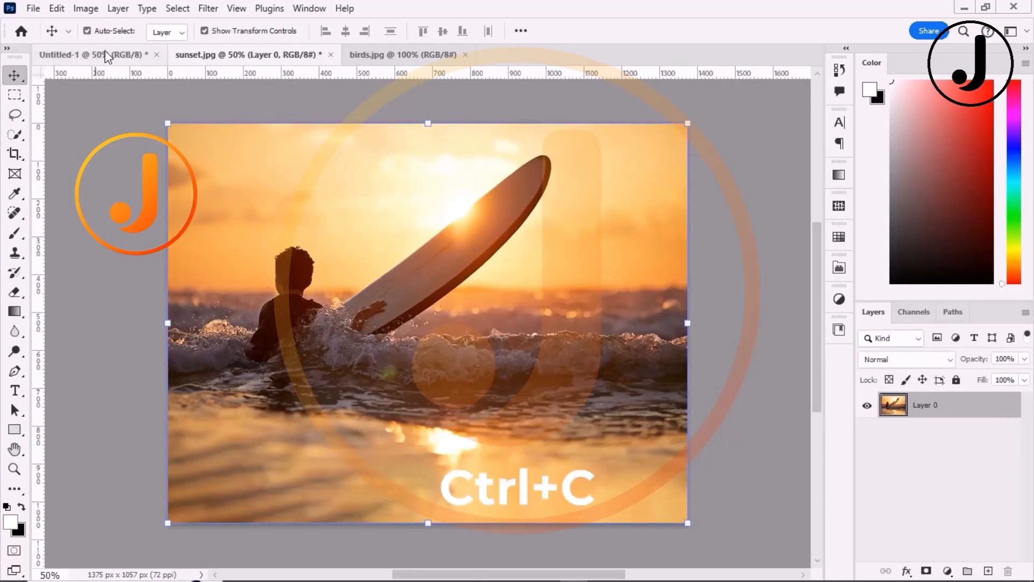
left_click(102, 55)
key("ctrl+v")
key("ctrl+t")
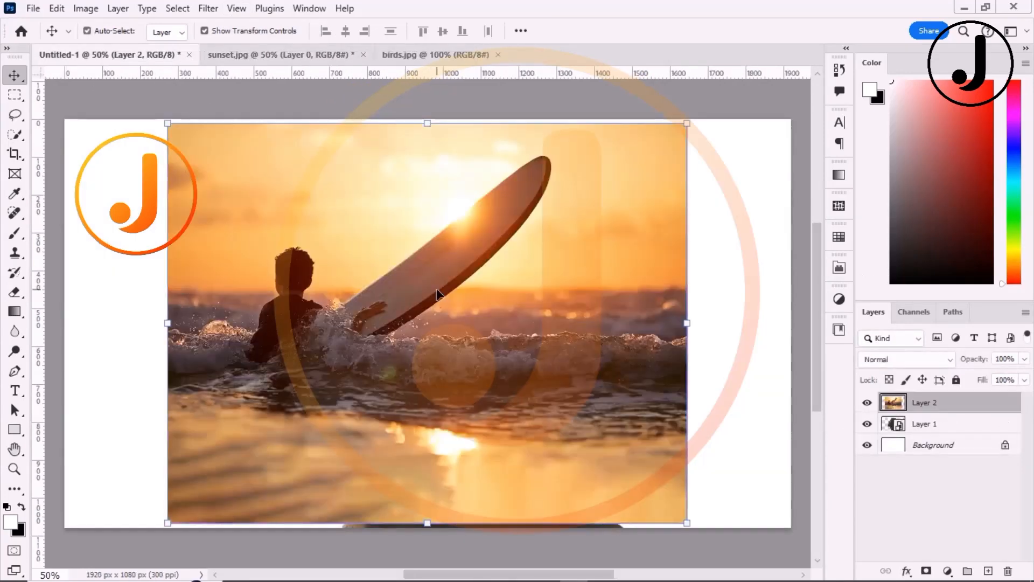
- Lower the sunset layer's opacity to 36% and position it over the man, aligned with the canvas's bottom edge
left_click(1024, 360)
left_click_drag(998, 374, 979, 381)
left_click_drag(386, 296, 471, 294)
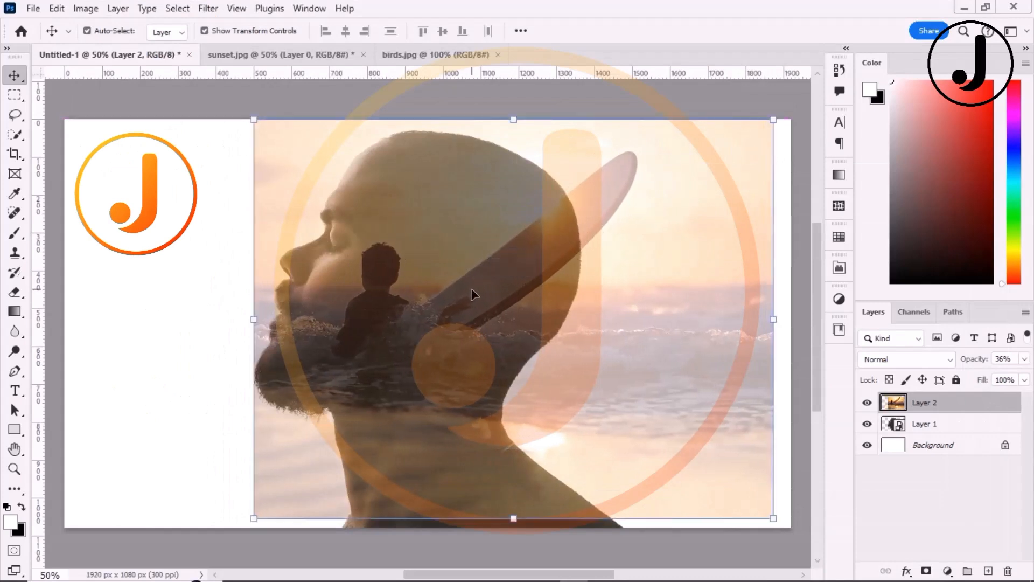
key("shift+Down")
key("shift+Down")
key("shift+Down")
key("shift+Down")
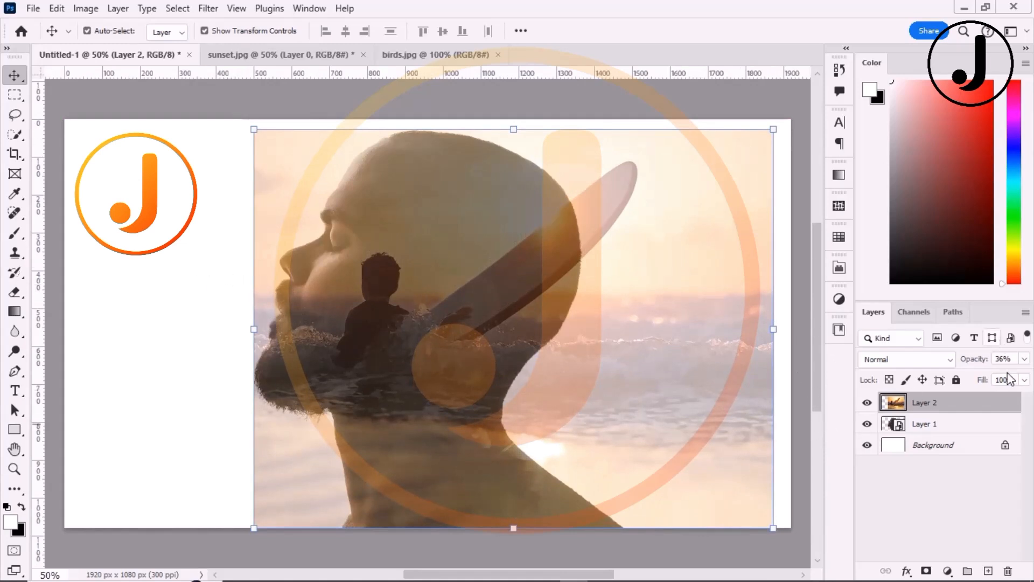
- Set the sunset layer's opacity to 100% and clip the layer to the man cutout below it
left_click(1024, 360)
left_click_drag(1016, 379, 1032, 382)
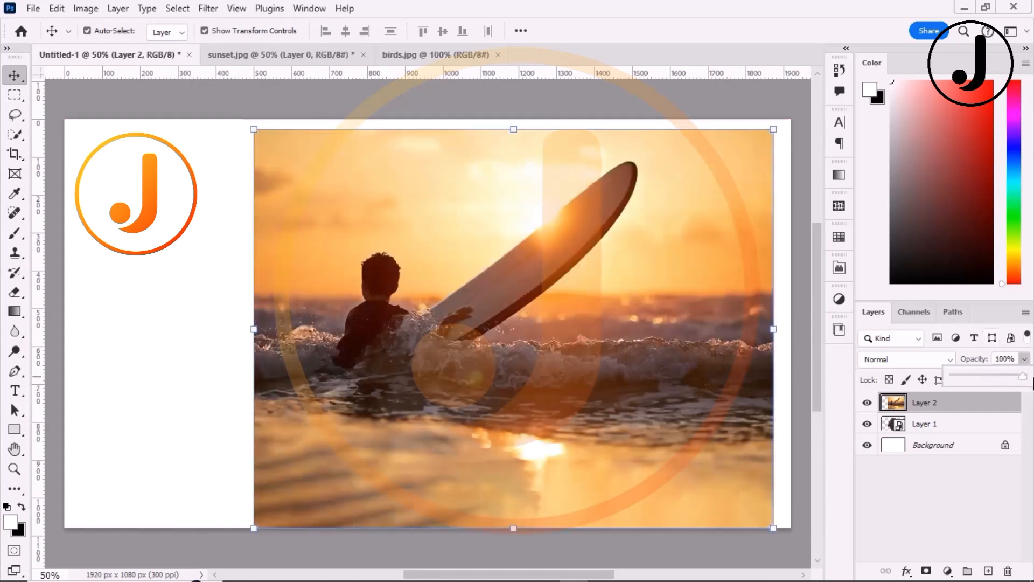
left_click(959, 413)
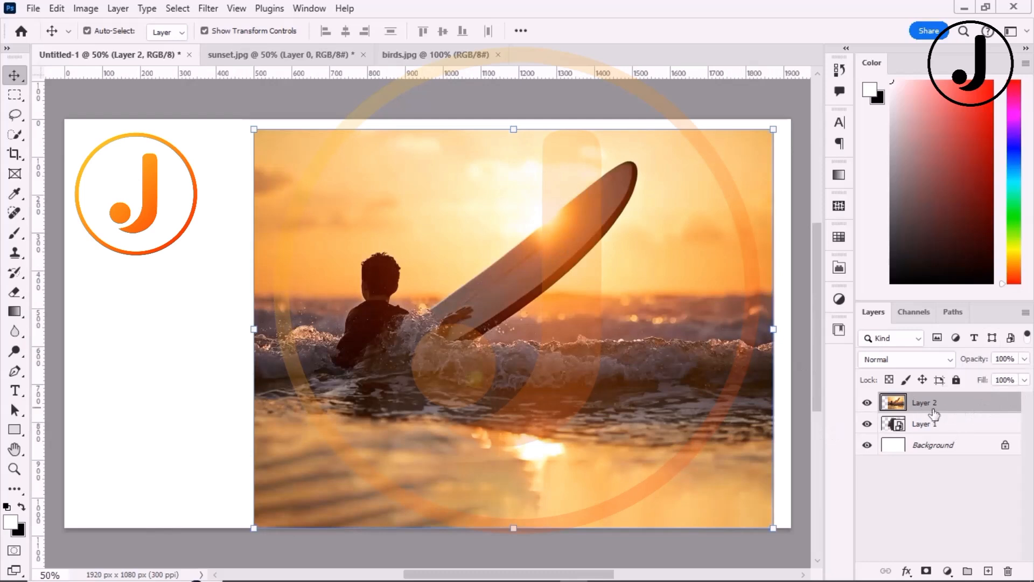
left_click(907, 411, "alt")
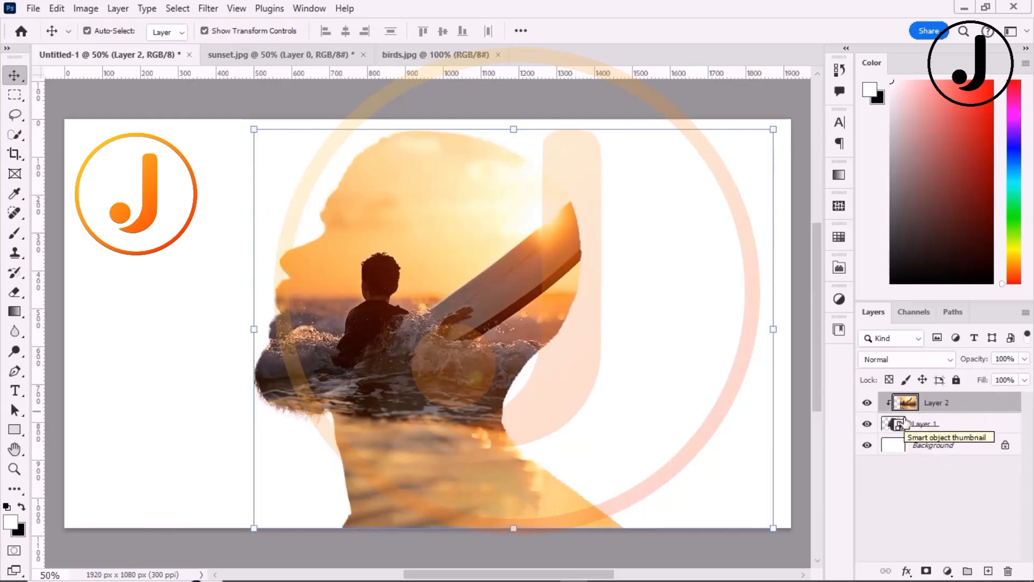
- Add a layer mask to the sunset layer and set up the Brush tool with 12% flow and black foreground
left_click(926, 571)
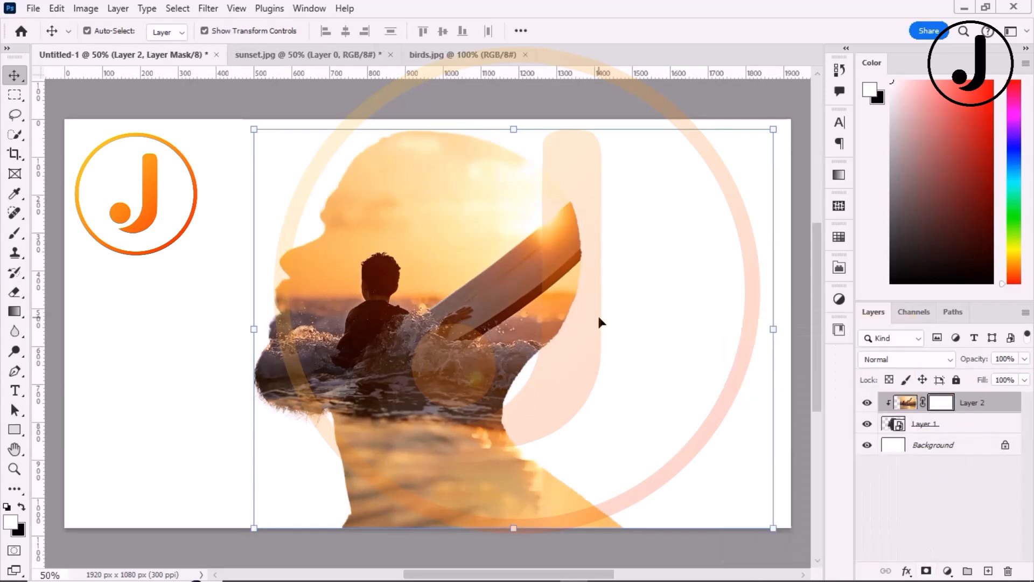
left_click(15, 232)
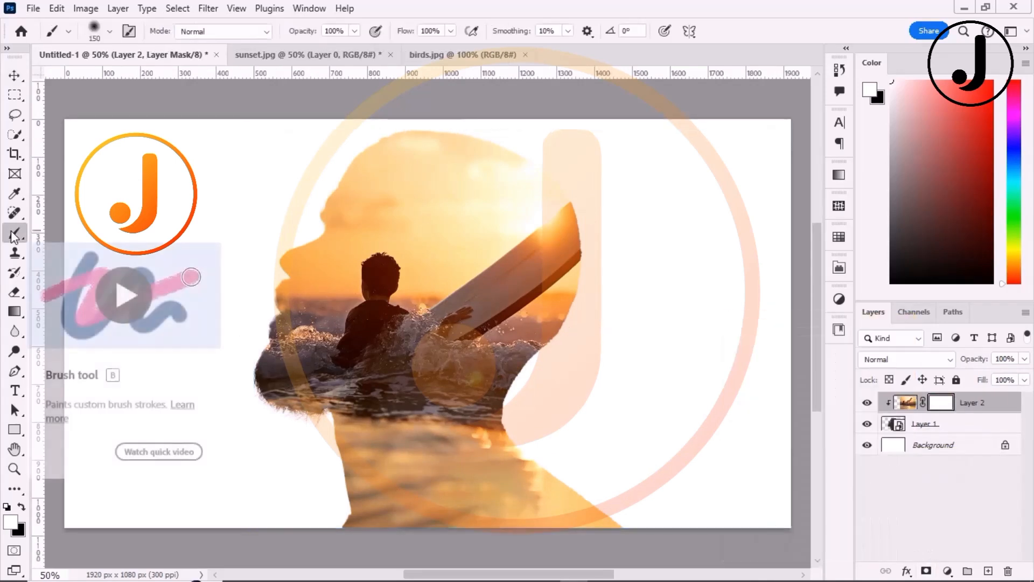
left_click(452, 31)
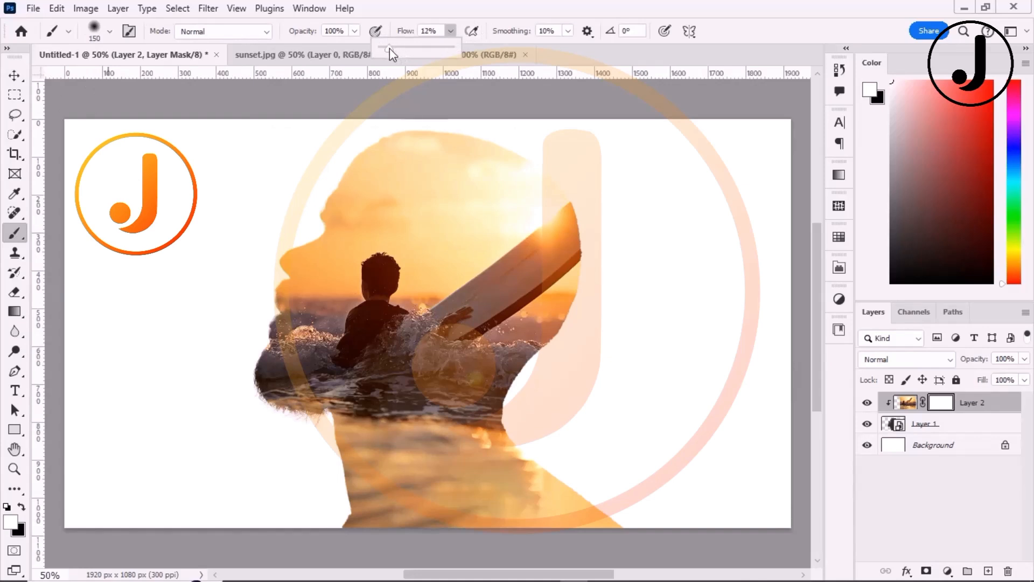
left_click_drag(390, 50, 389, 50)
left_click(22, 507)
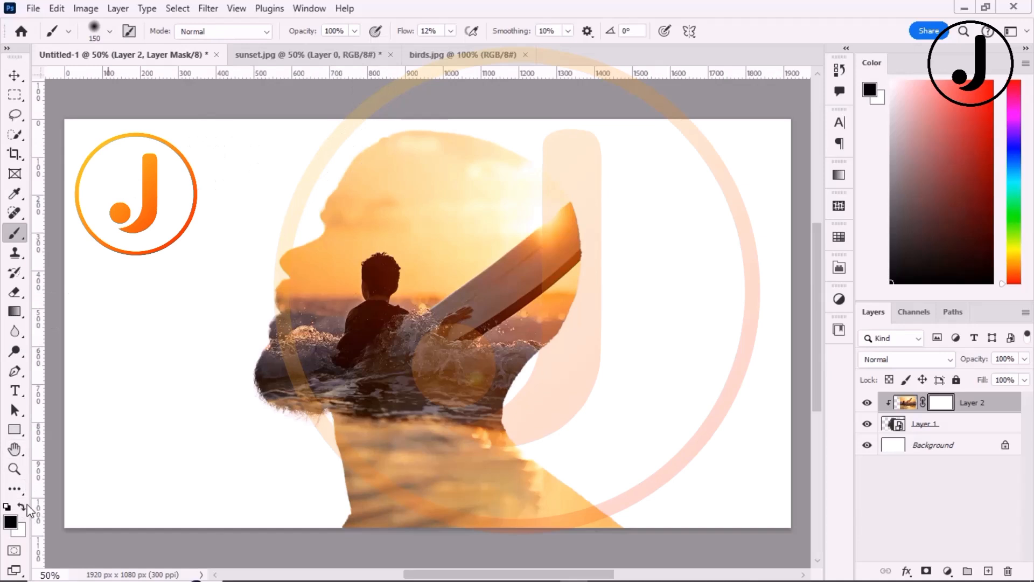
- Paint black on the sunset layer's mask to reveal the man's face profile, lips and shoulder
left_click(22, 507)
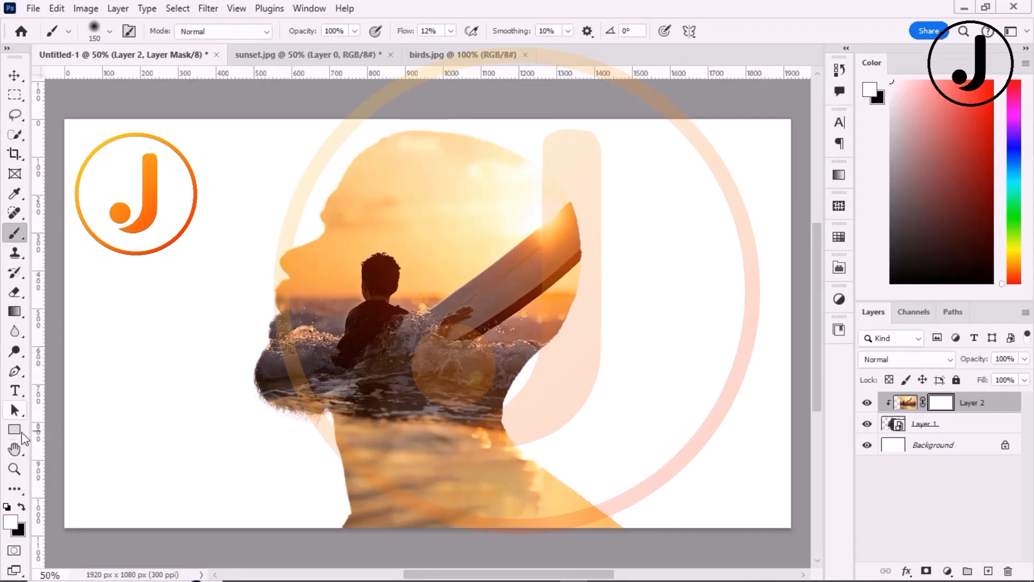
left_click(23, 508)
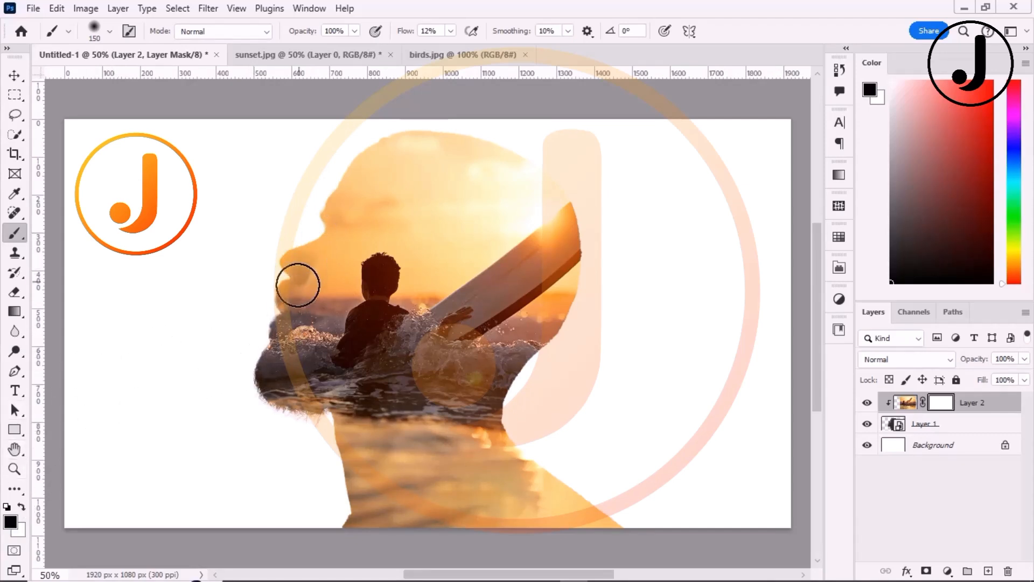
mouse_move(311, 289)
left_mouse_down()
mouse_move(365, 180)
mouse_move(336, 212)
mouse_move(346, 186)
mouse_move(336, 245)
mouse_move(282, 344)
mouse_move(296, 260)
mouse_move(320, 244)
mouse_move(291, 339)
mouse_move(295, 382)
mouse_move(290, 347)
mouse_move(280, 398)
mouse_move(301, 383)
mouse_move(525, 449)
mouse_move(520, 466)
mouse_move(445, 500)
mouse_move(501, 486)
mouse_move(367, 522)
mouse_move(525, 521)
mouse_move(465, 527)
mouse_move(572, 547)
mouse_move(474, 495)
mouse_move(542, 527)
mouse_move(565, 493)
mouse_move(552, 505)
mouse_move(515, 480)
mouse_move(503, 499)
mouse_move(533, 480)
mouse_move(412, 525)
mouse_move(567, 509)
mouse_move(612, 516)
mouse_move(415, 530)
mouse_move(601, 525)
mouse_move(533, 510)
mouse_move(543, 475)
mouse_move(513, 465)
mouse_move(397, 524)
mouse_move(338, 536)
mouse_move(375, 513)
mouse_move(454, 507)
mouse_move(598, 508)
mouse_move(610, 530)
mouse_move(509, 472)
mouse_move(495, 518)
mouse_move(379, 561)
mouse_move(489, 508)
mouse_move(526, 475)
left_mouse_up()
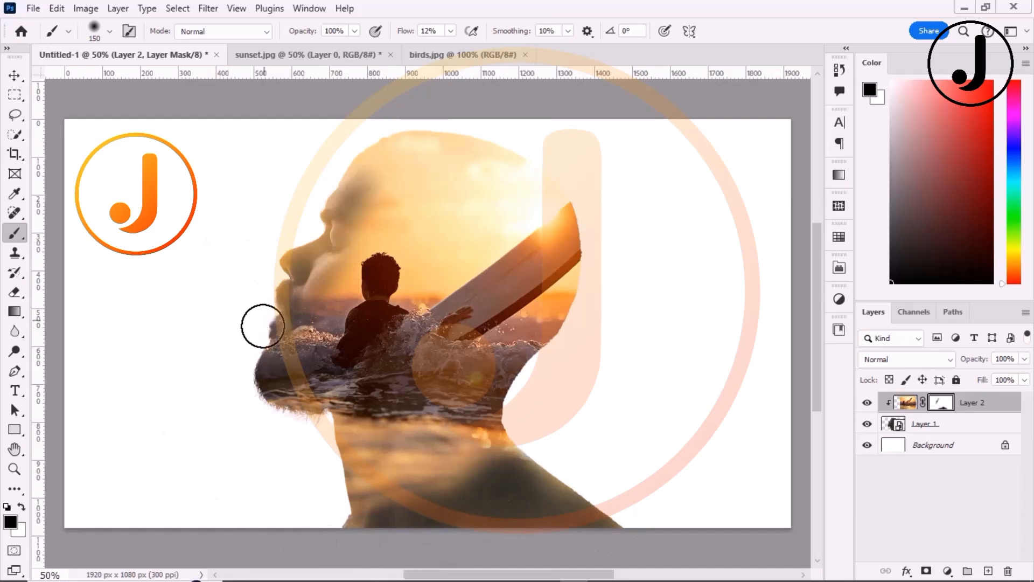
mouse_move(268, 315)
left_mouse_down()
mouse_move(328, 231)
mouse_move(355, 169)
mouse_move(309, 255)
left_mouse_up()
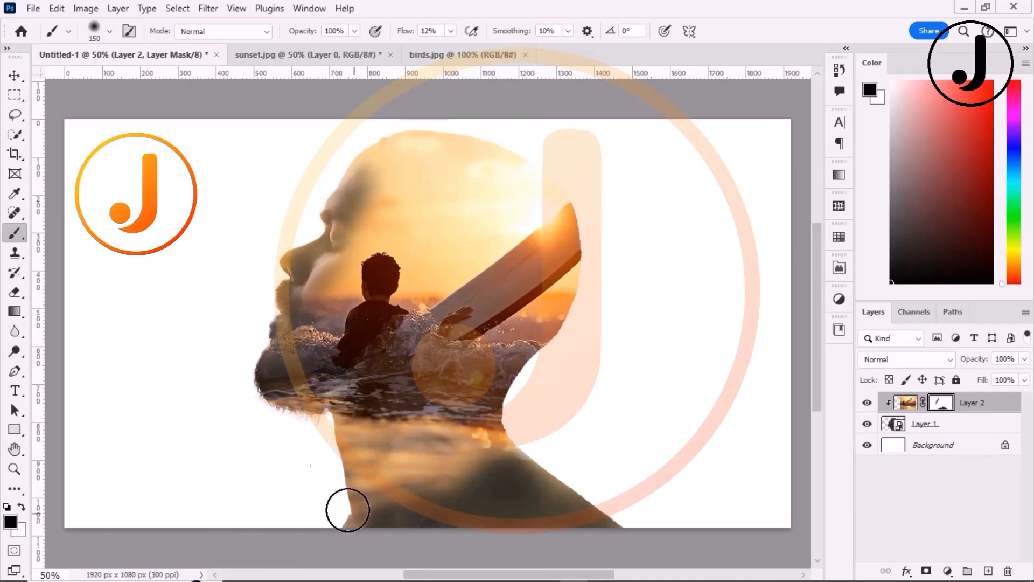
left_click_drag(271, 381, 295, 332)
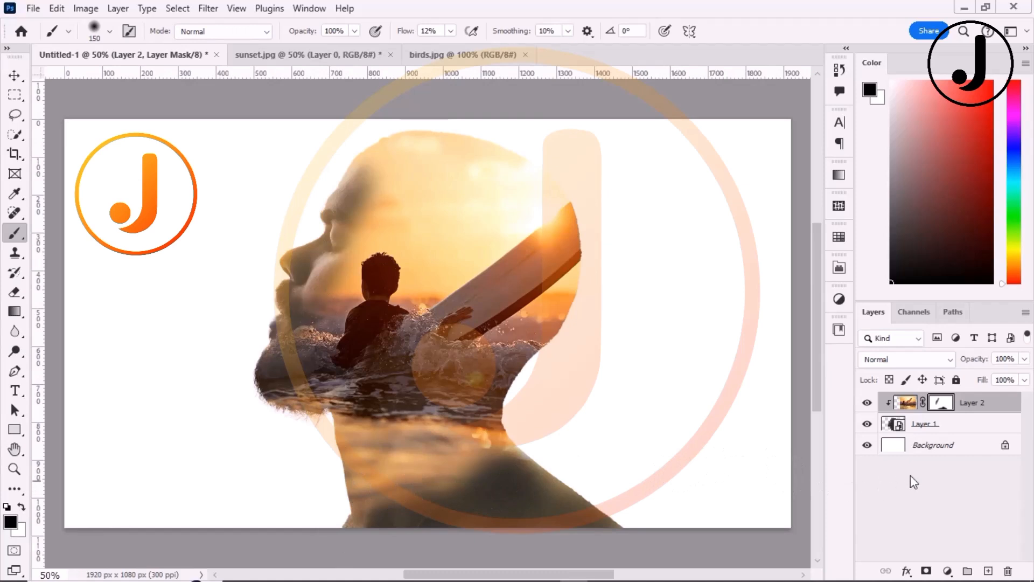
- Add a solid color fill layer with hex dfdfdf directly above the Background layer
left_click(984, 452)
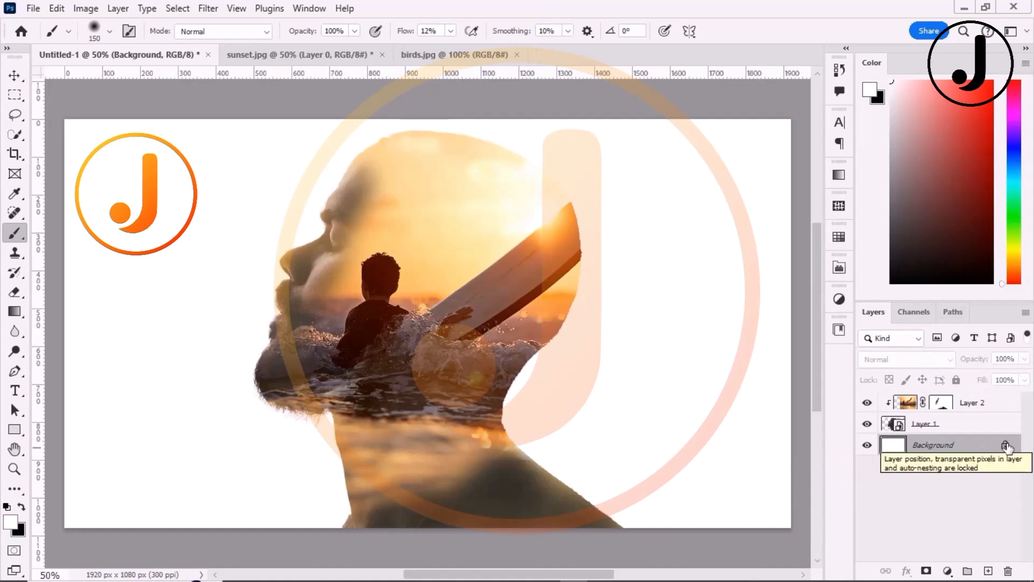
left_click(949, 572)
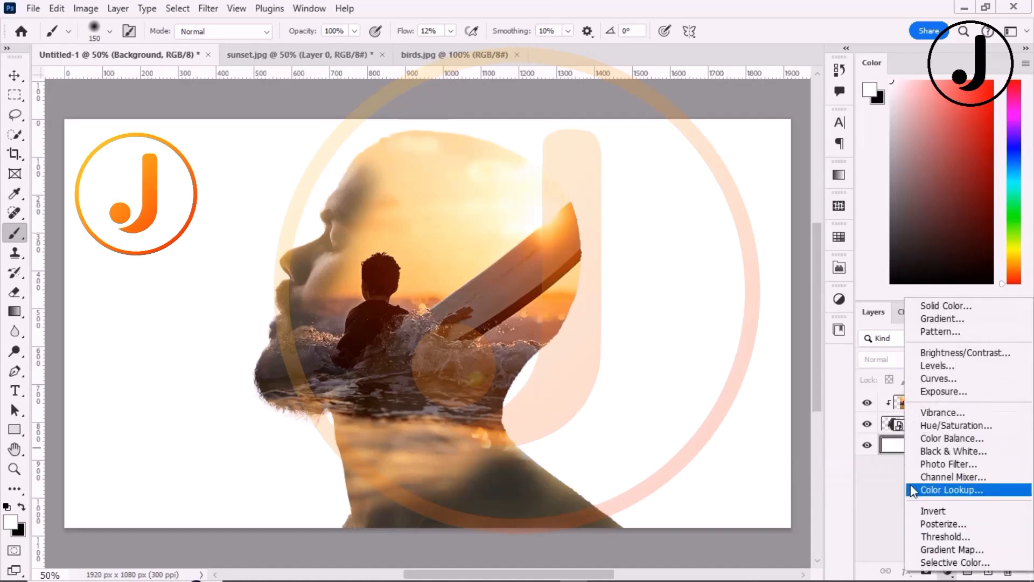
left_click(968, 305)
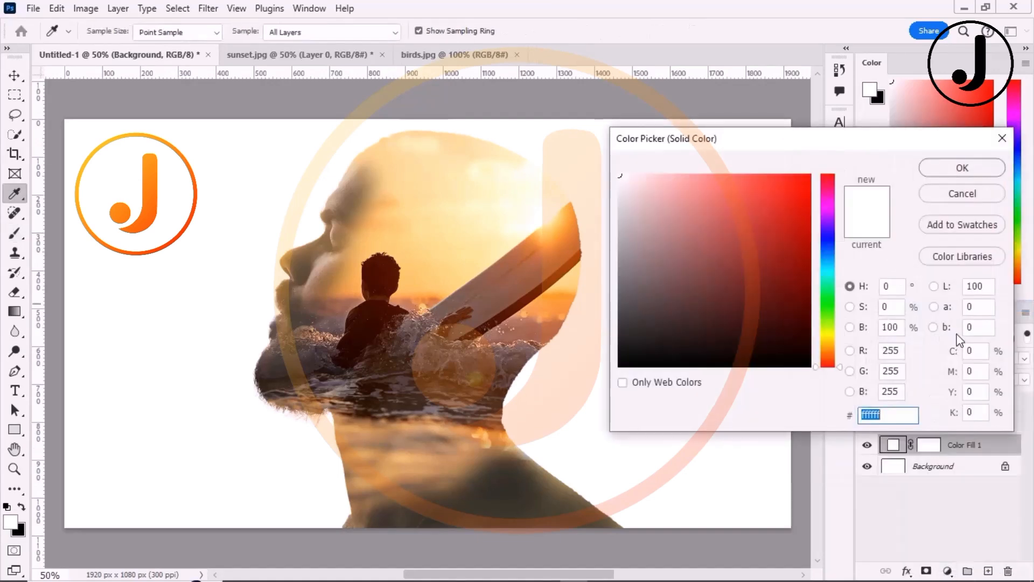
type("d")
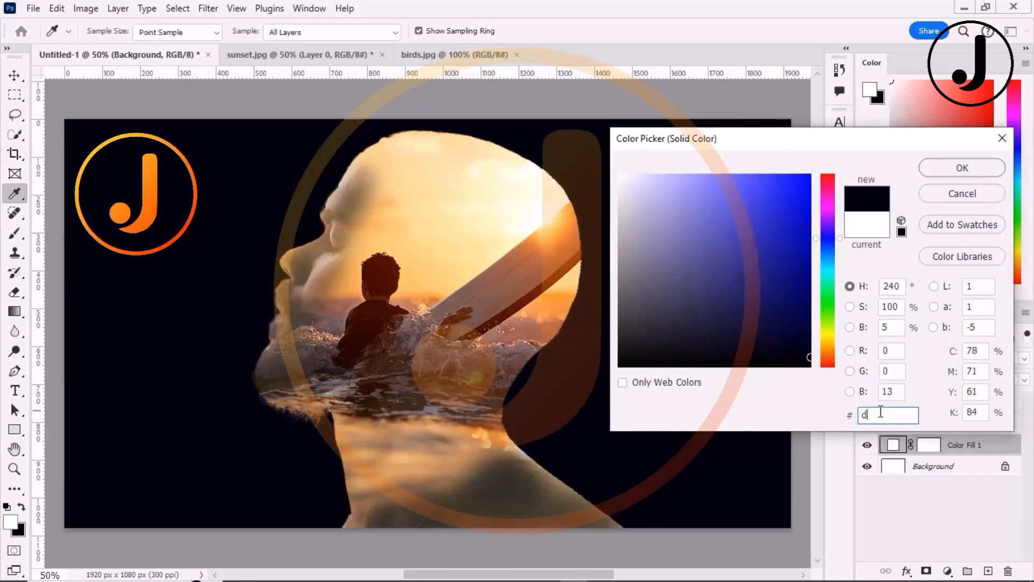
type("fdfdf")
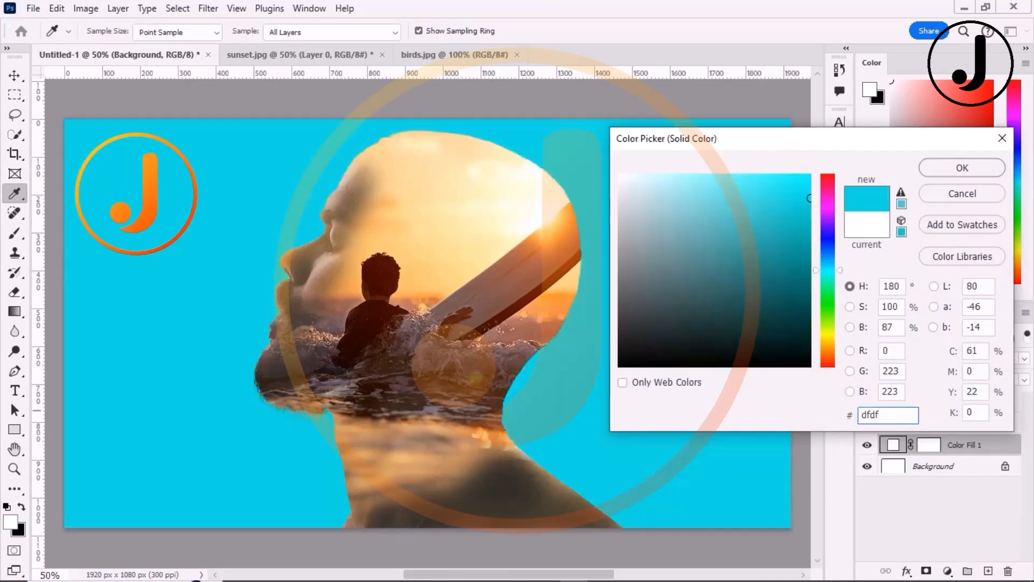
left_click(933, 167)
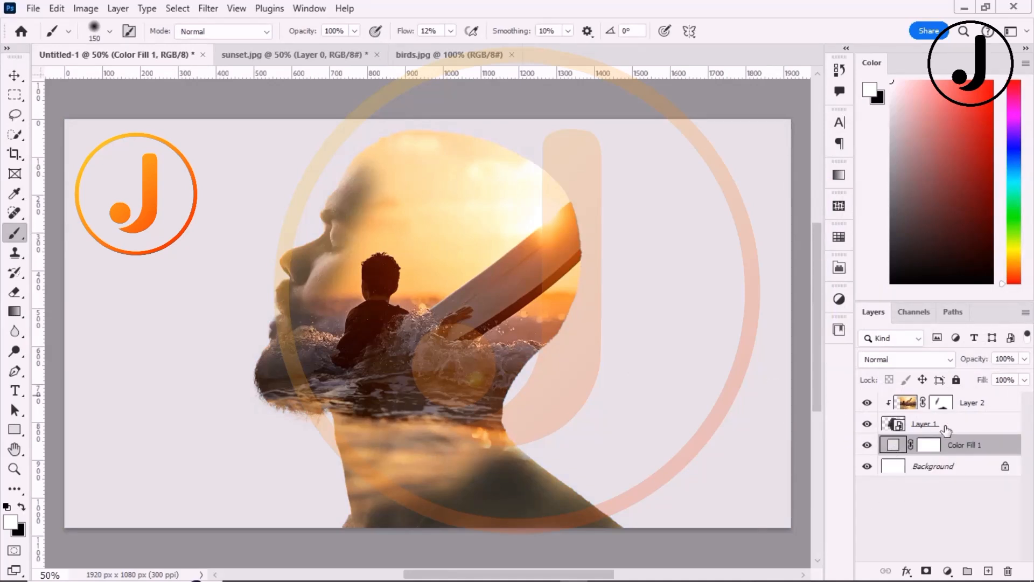
- Change the color fill layer to the pale yellow fef9d1, sampled from the bright sky at the back of the head
double_click(895, 444)
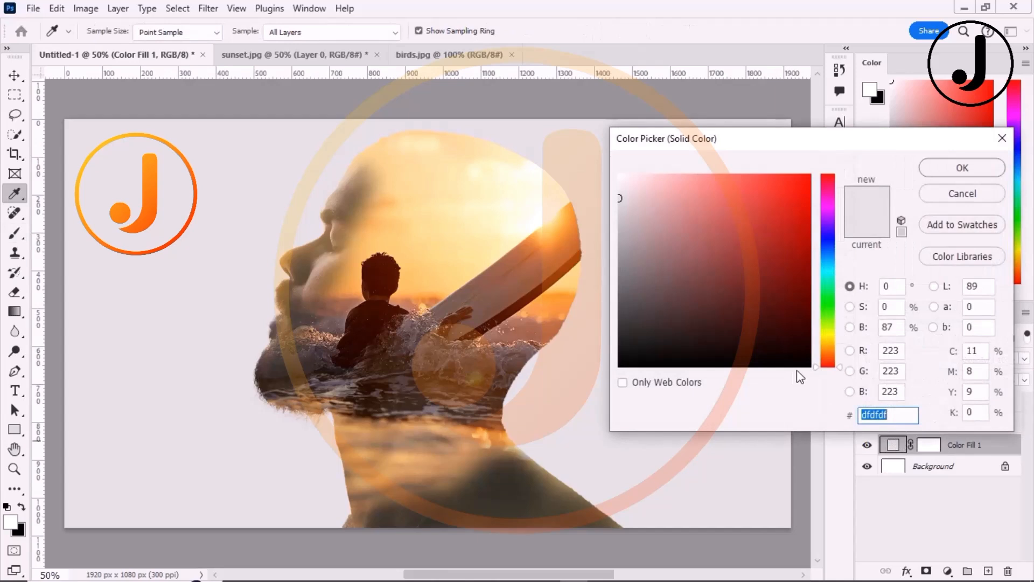
left_click(520, 158)
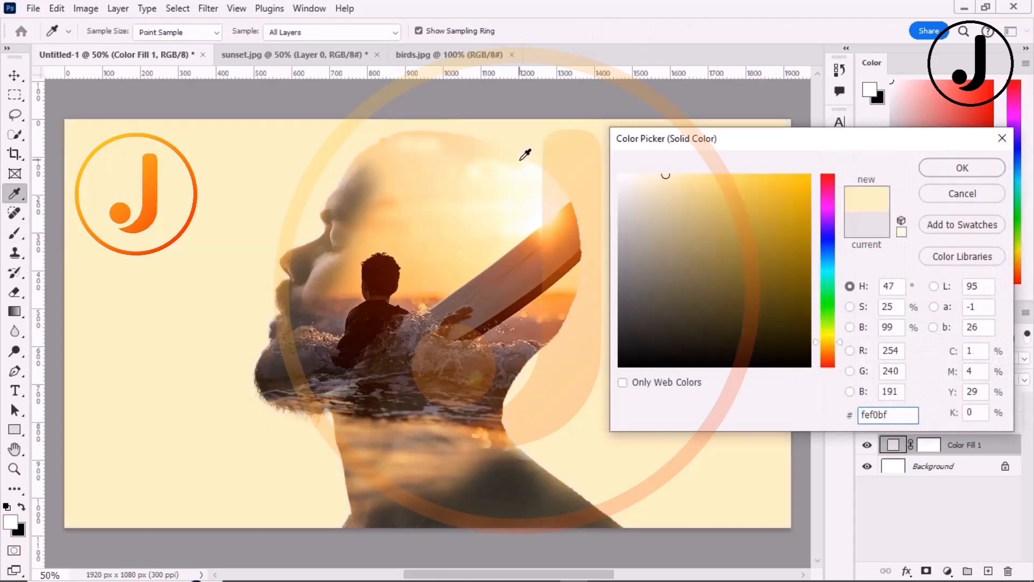
left_click(527, 161)
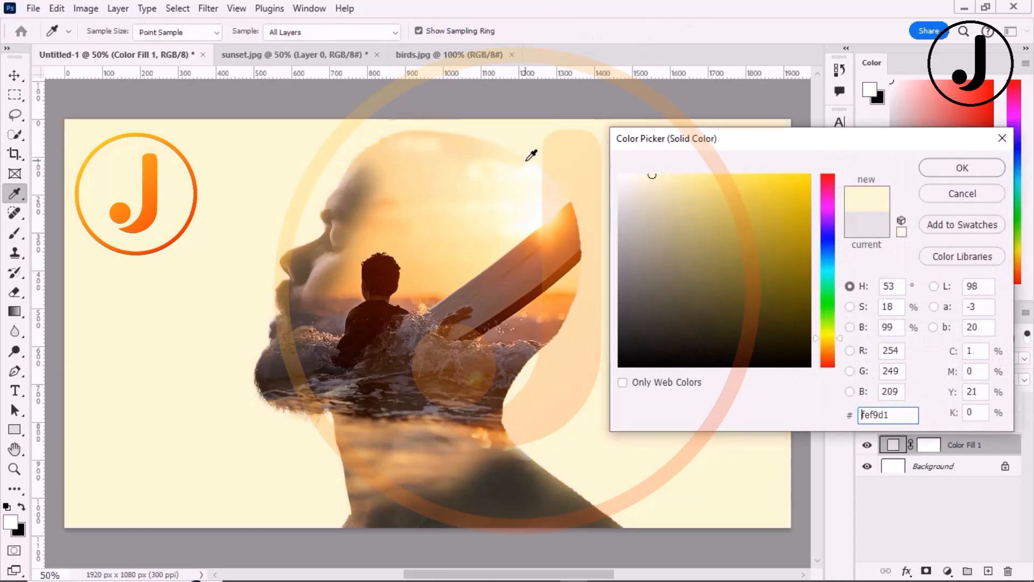
left_click(929, 170)
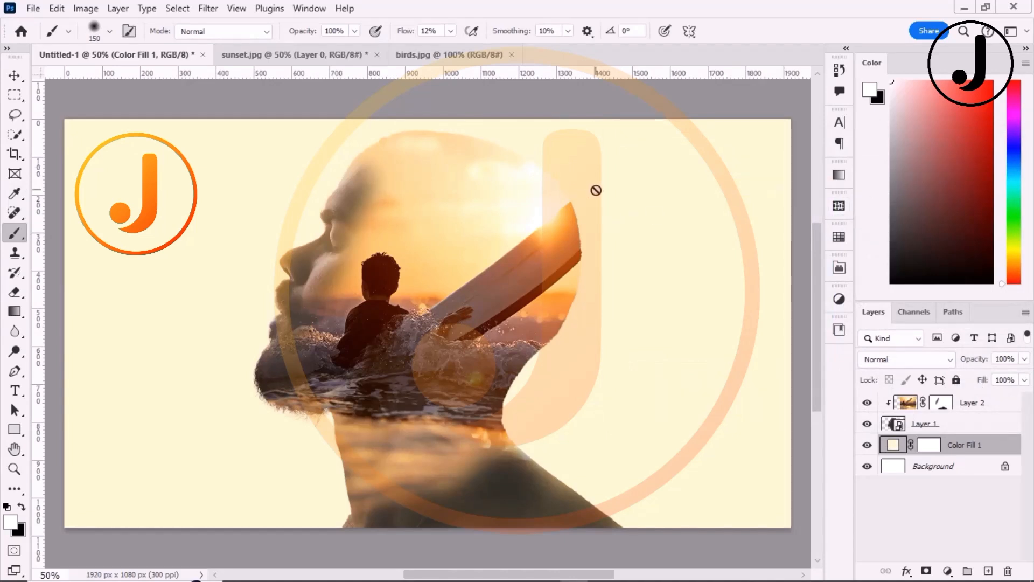
- Paint black on the sunset layer's mask to reveal more of the man's lower neck and shoulders
left_click(941, 403)
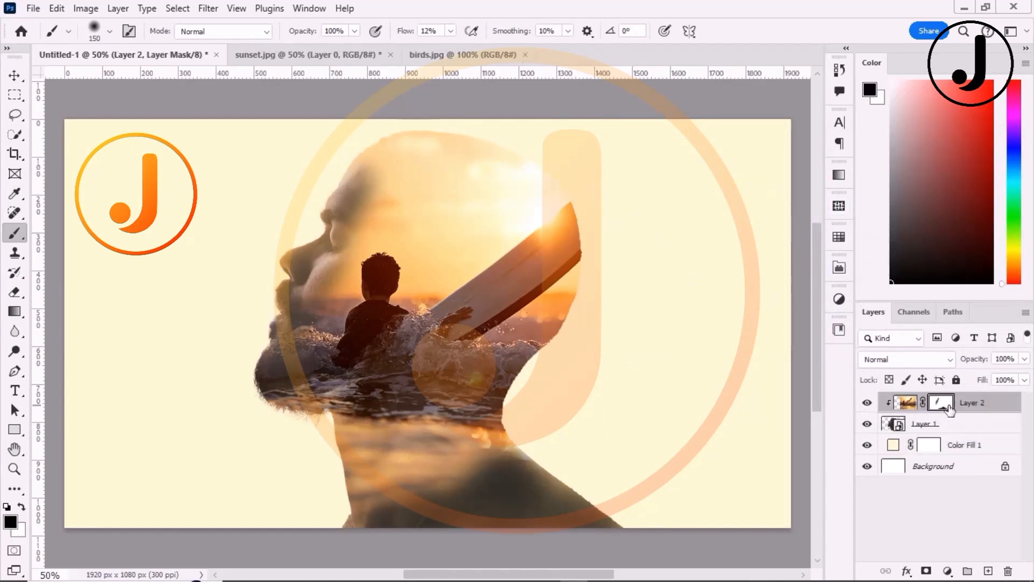
key("x")
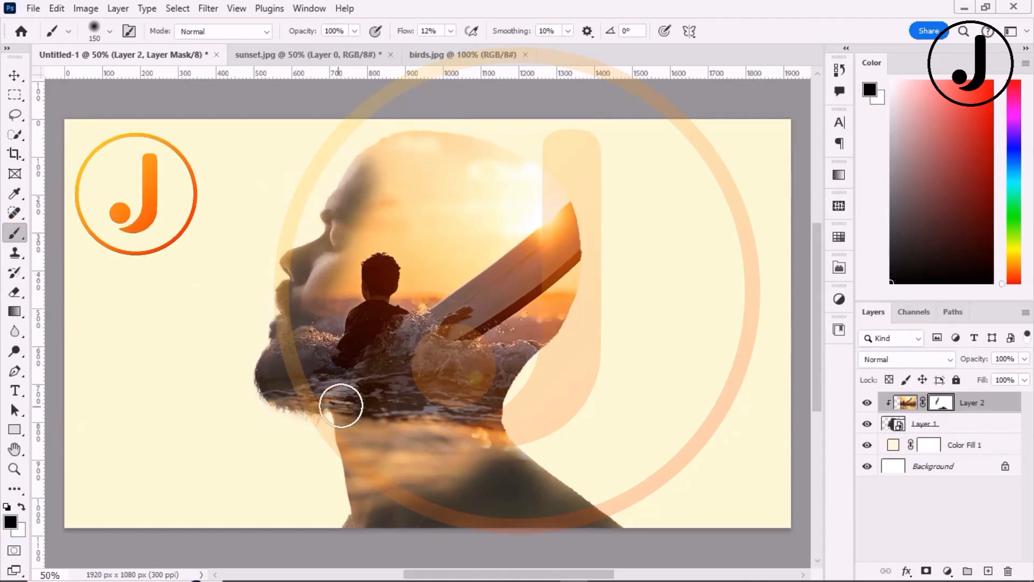
left_click_drag(372, 493, 594, 524)
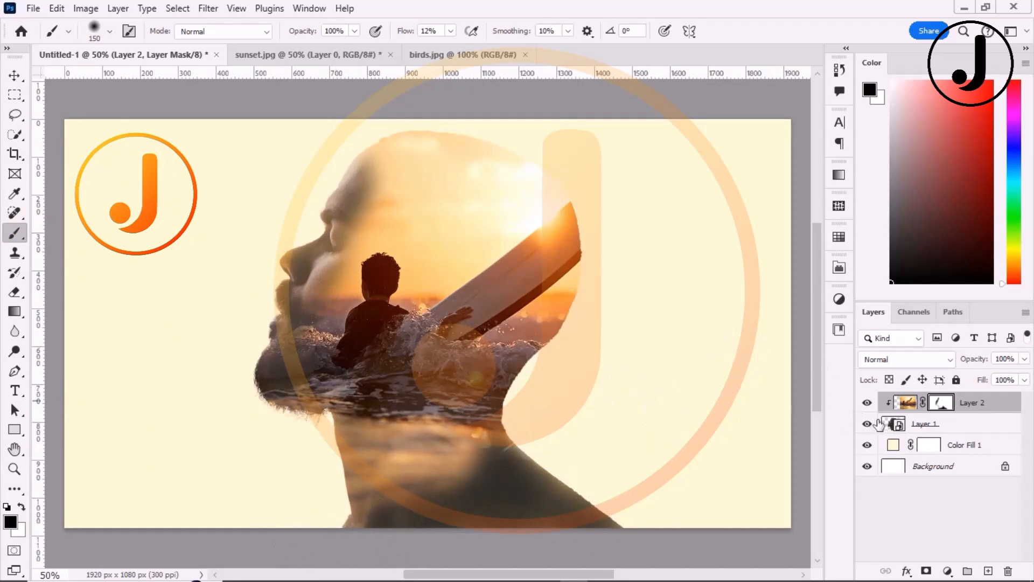
- Close the sunset.jpg document
left_click(394, 58)
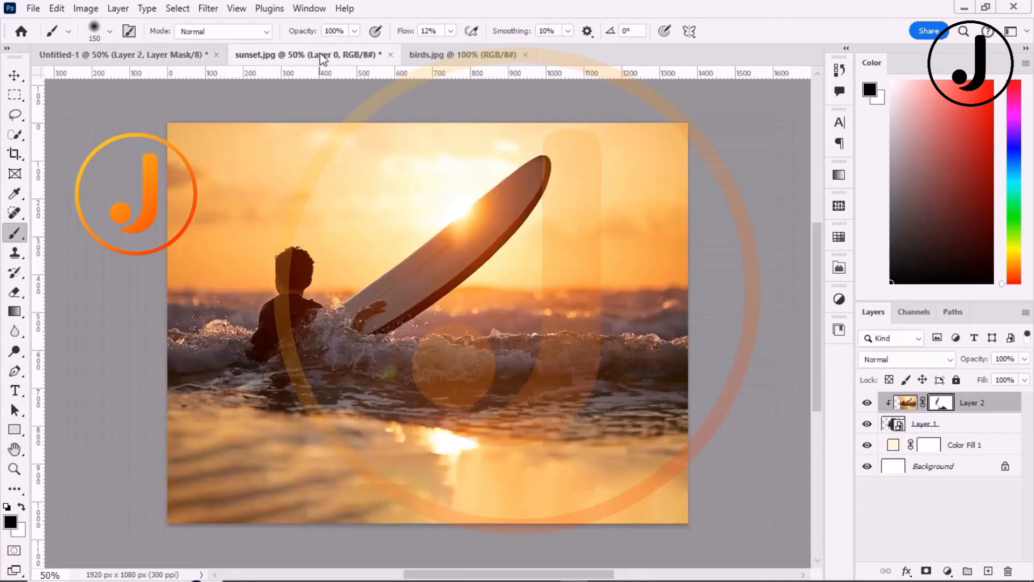
left_click(391, 55)
left_click(510, 229)
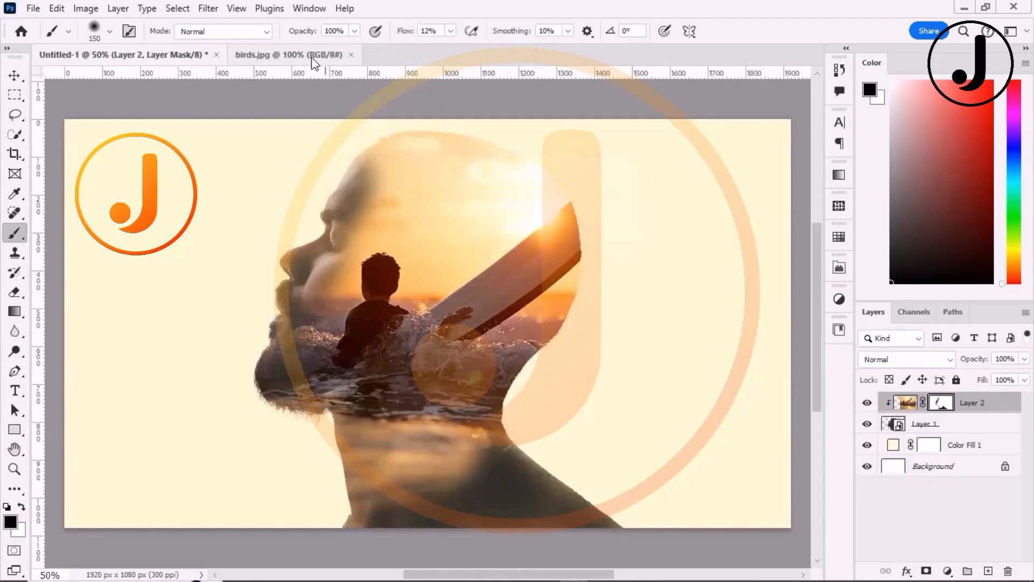
- Unlock the background layer of birds.jpg and copy the image into the Untitled-1 document as a new layer
left_click(316, 58)
key("x")
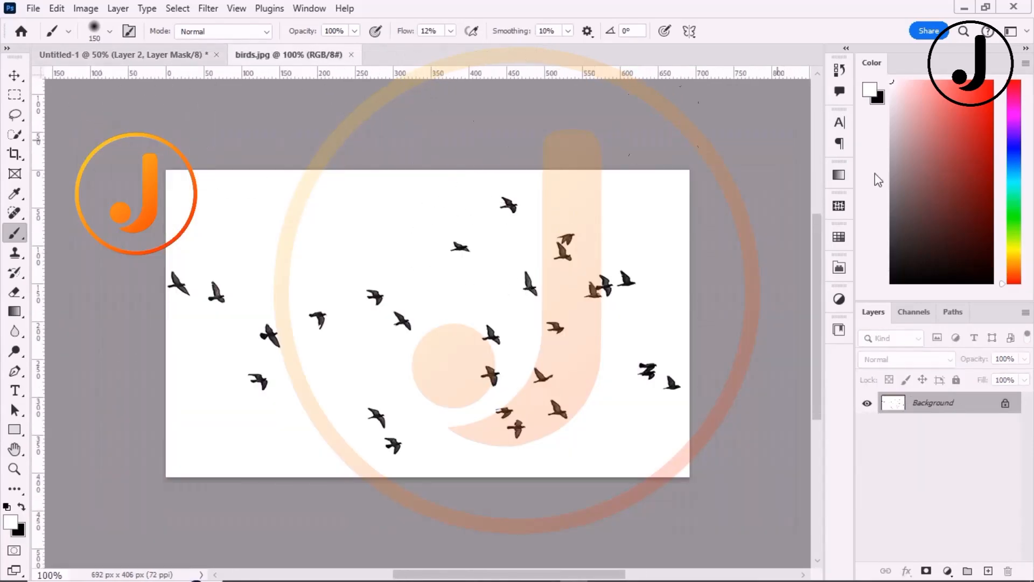
left_click(1005, 403)
key("v")
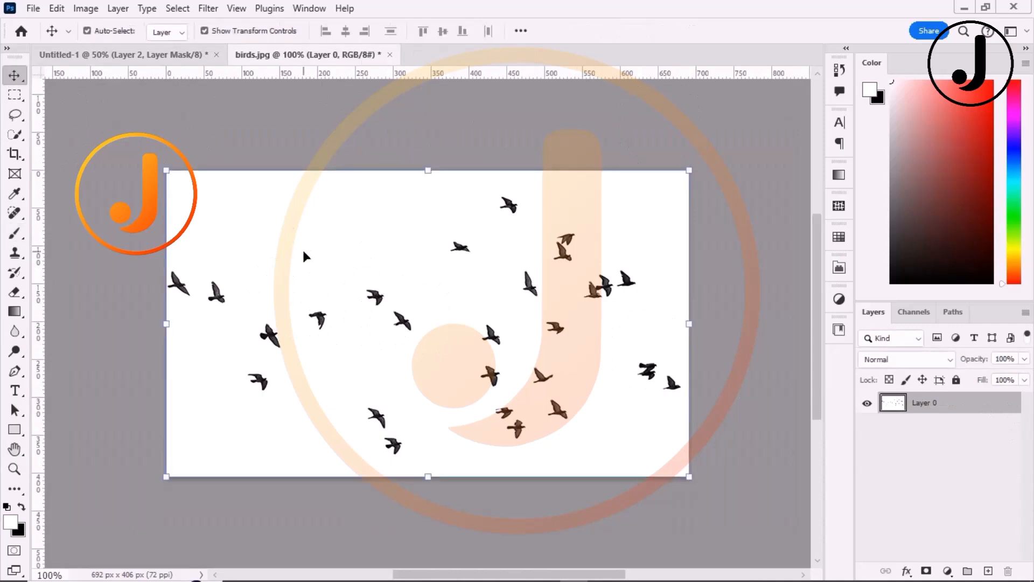
key("ctrl+c")
left_click(180, 54)
key("ctrl+v")
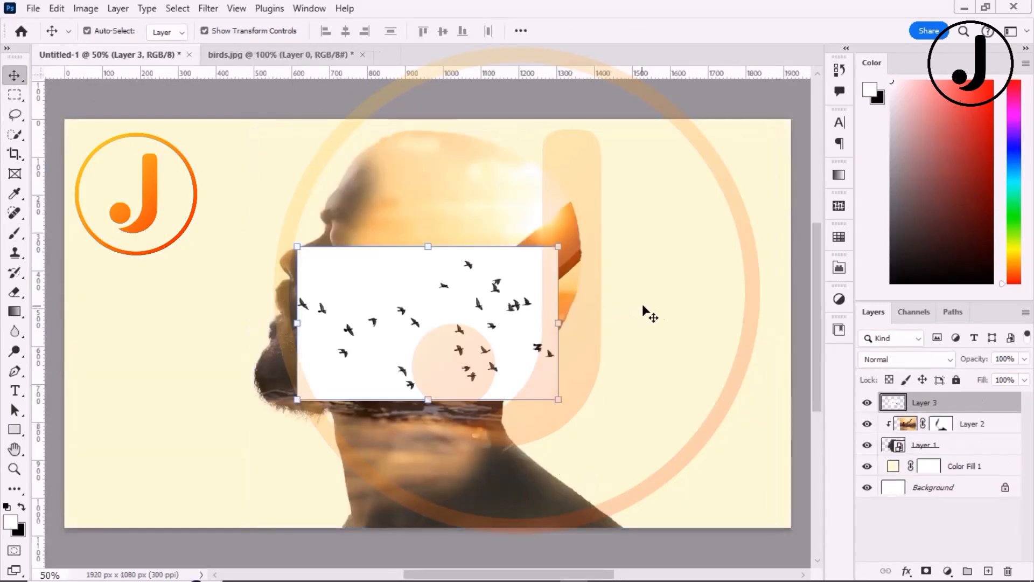
- Set the birds layer's blend mode to Multiply and move it over the upper back of the head
left_click(936, 359)
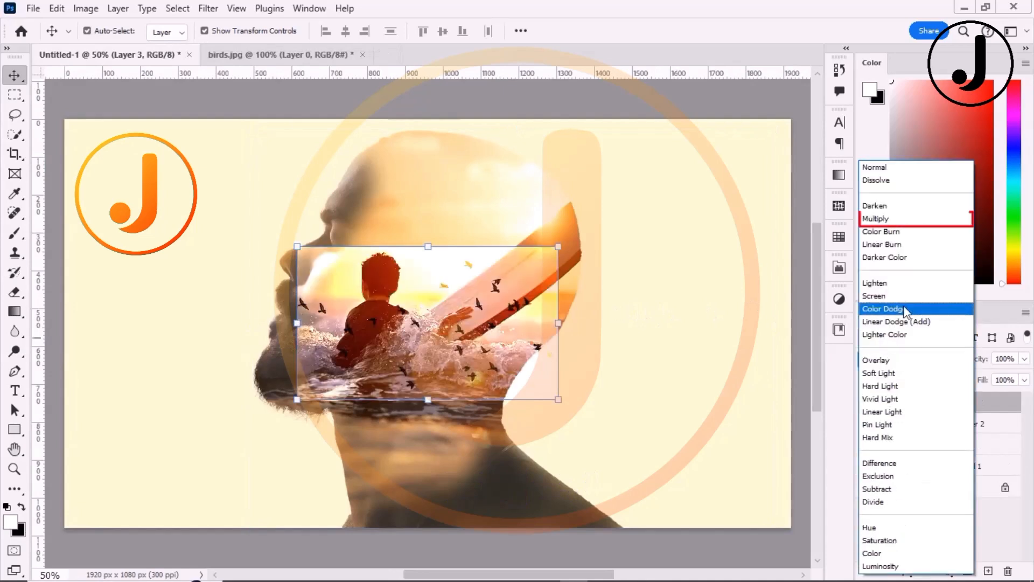
left_click(896, 220)
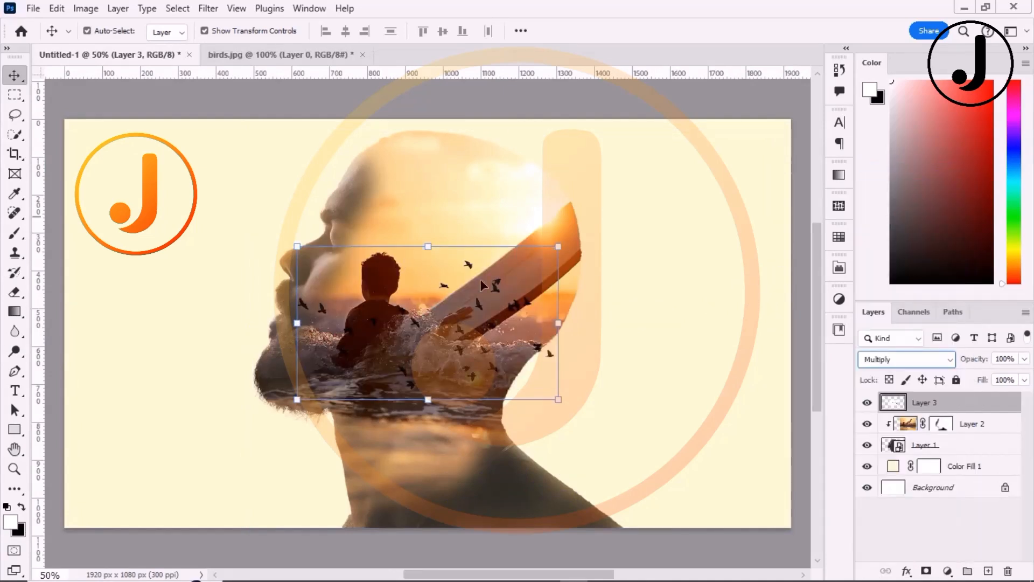
left_click_drag(448, 289, 534, 168)
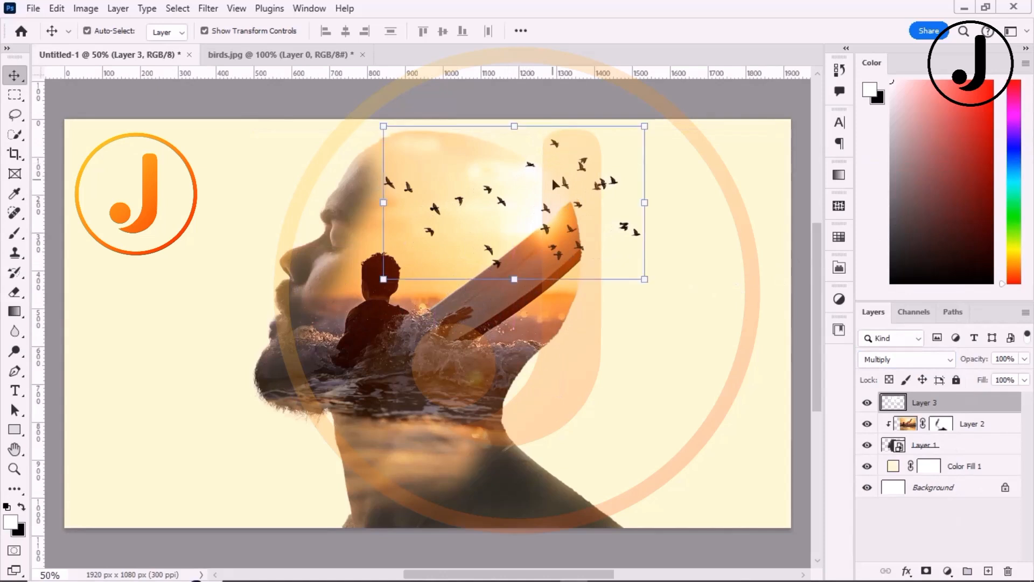
left_click_drag(645, 126, 665, 113)
mouse_move(428, 213)
left_mouse_down()
mouse_move(445, 202)
mouse_move(429, 205)
left_mouse_up()
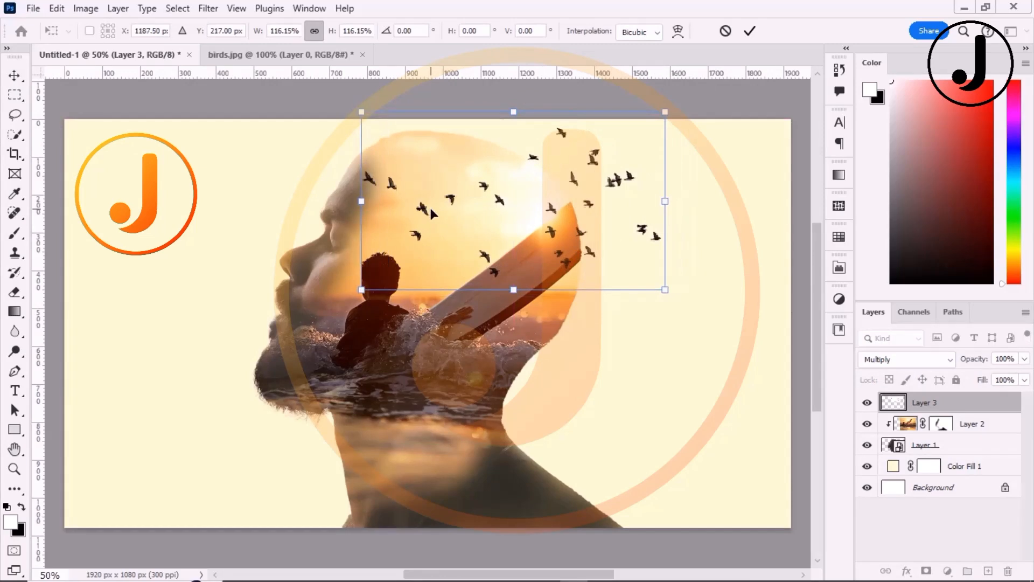
key("ctrl+z")
key("ctrl+z")
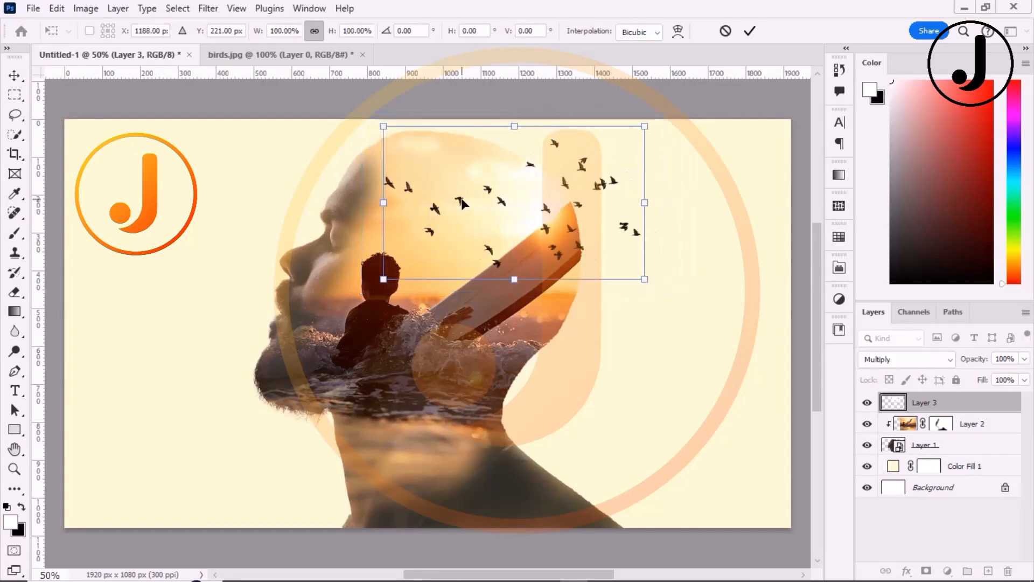
- Move the birds layer up to align with the canvas's top edge and add a layer mask to it
left_click_drag(462, 203, 455, 191)
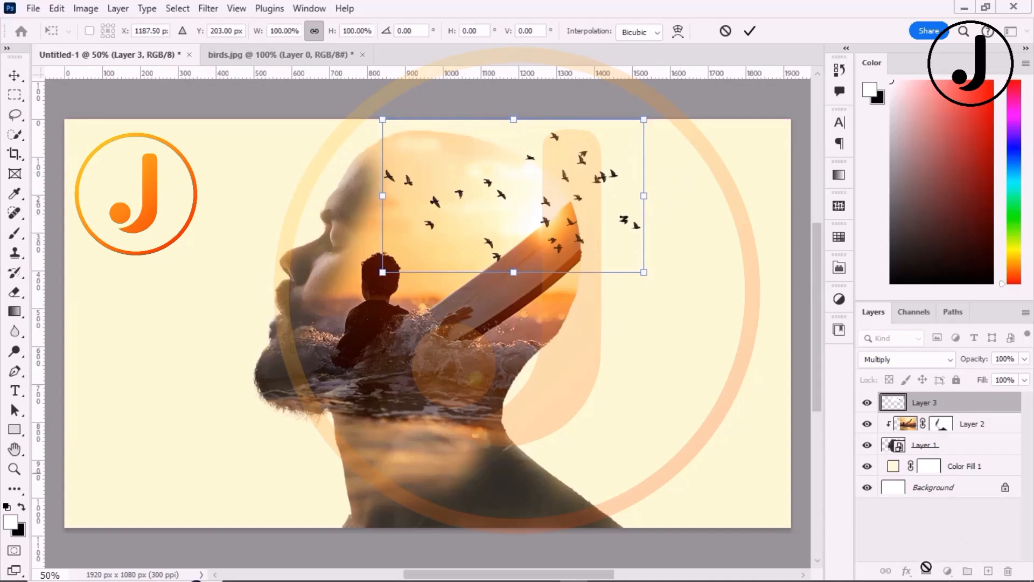
left_click(750, 31)
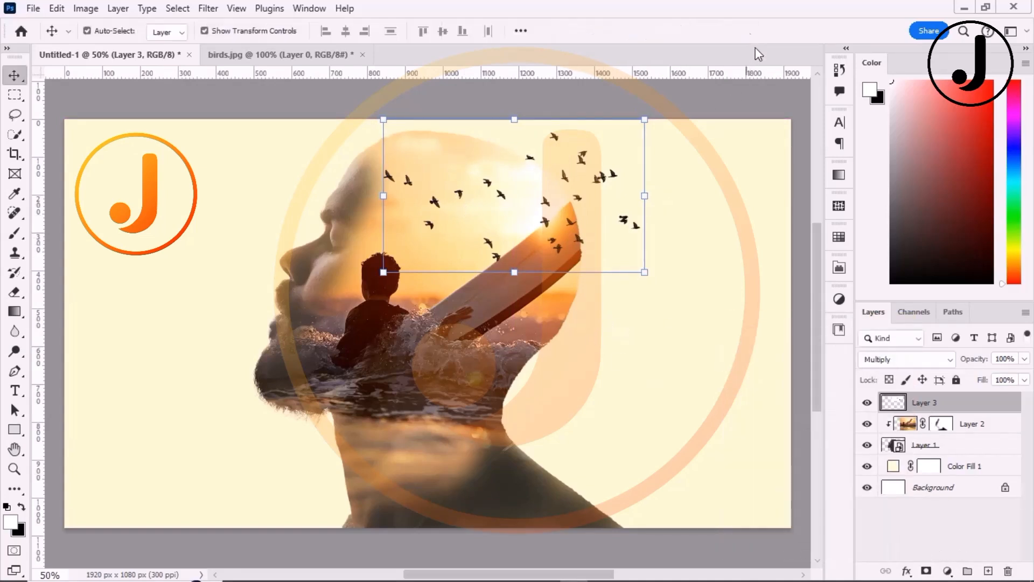
left_click(926, 571)
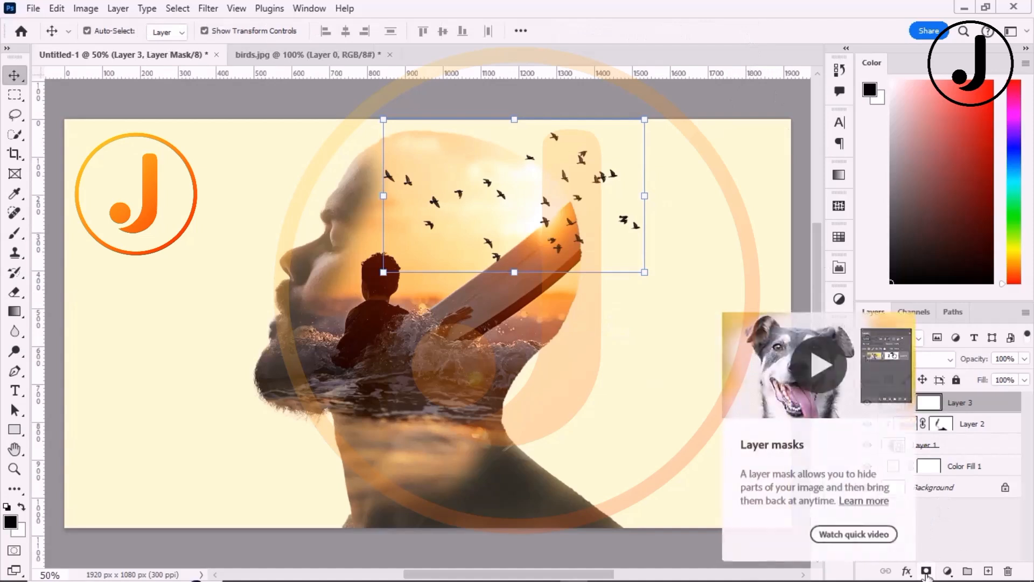
- Set the Brush tool's flow to 100% and switch to the Eraser tool at 150 px for the birds layer's mask
left_click(13, 236)
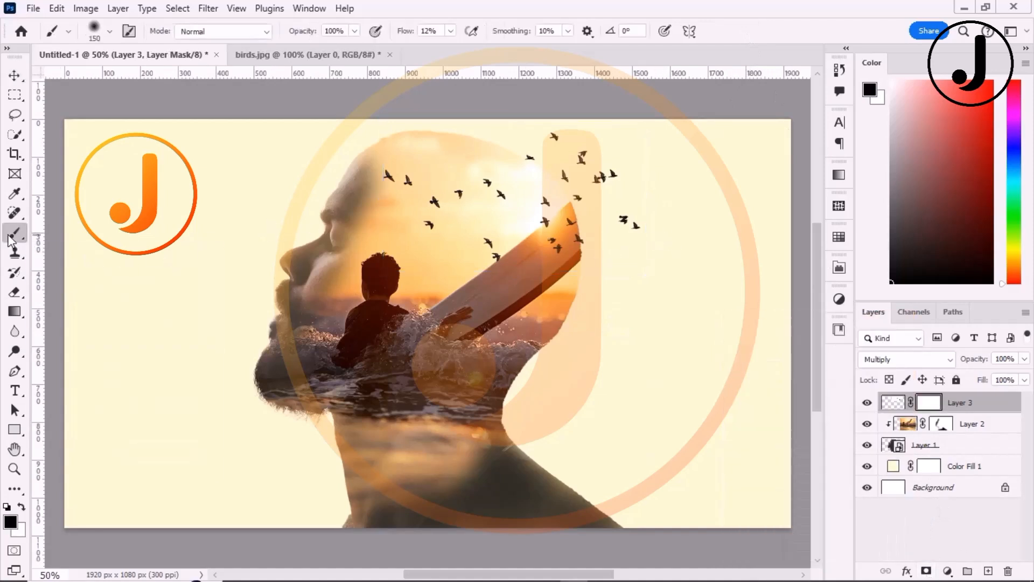
left_click(451, 31)
left_click_drag(450, 31, 501, 54)
left_click(109, 32)
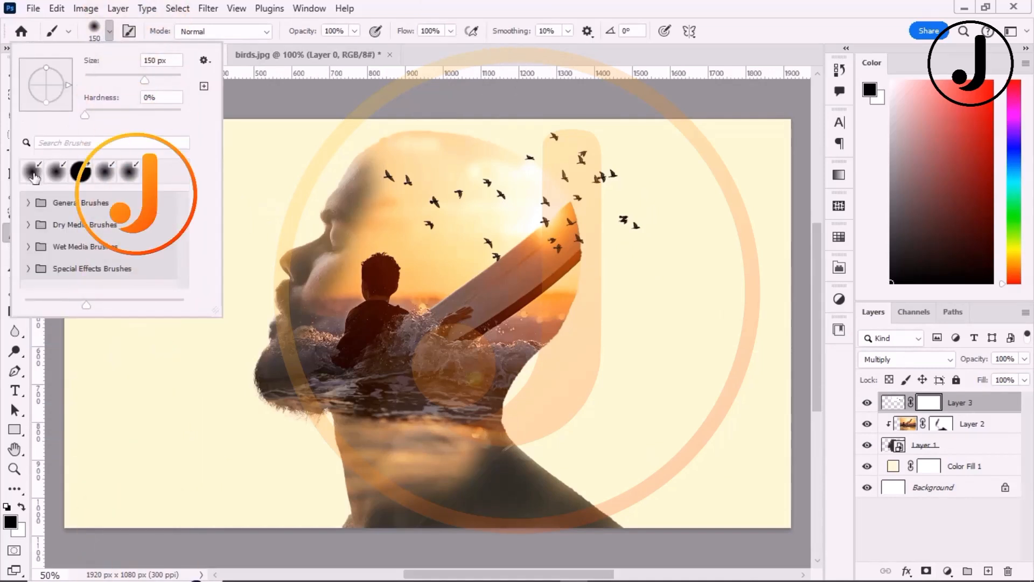
key("e")
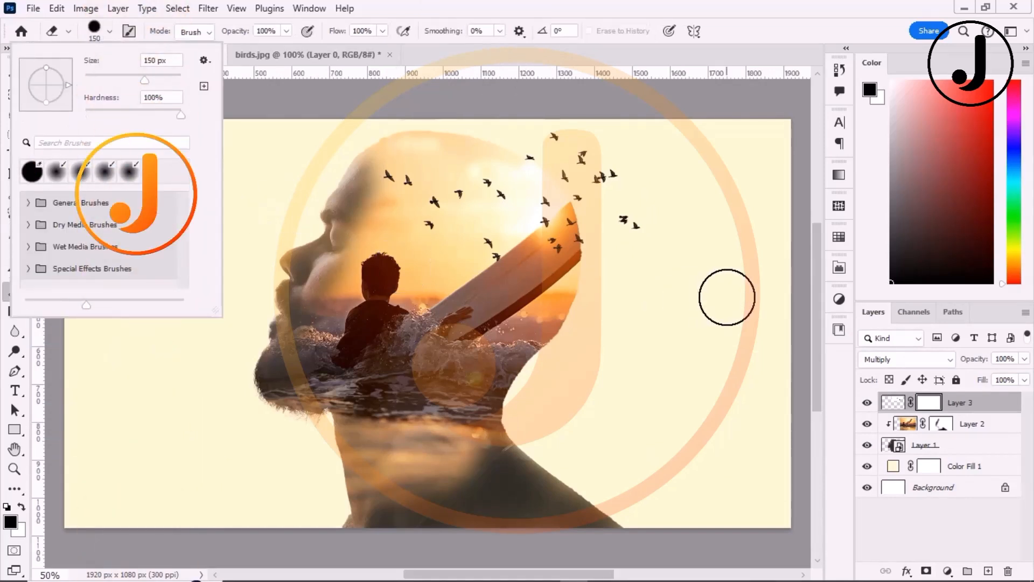
left_click(648, 226)
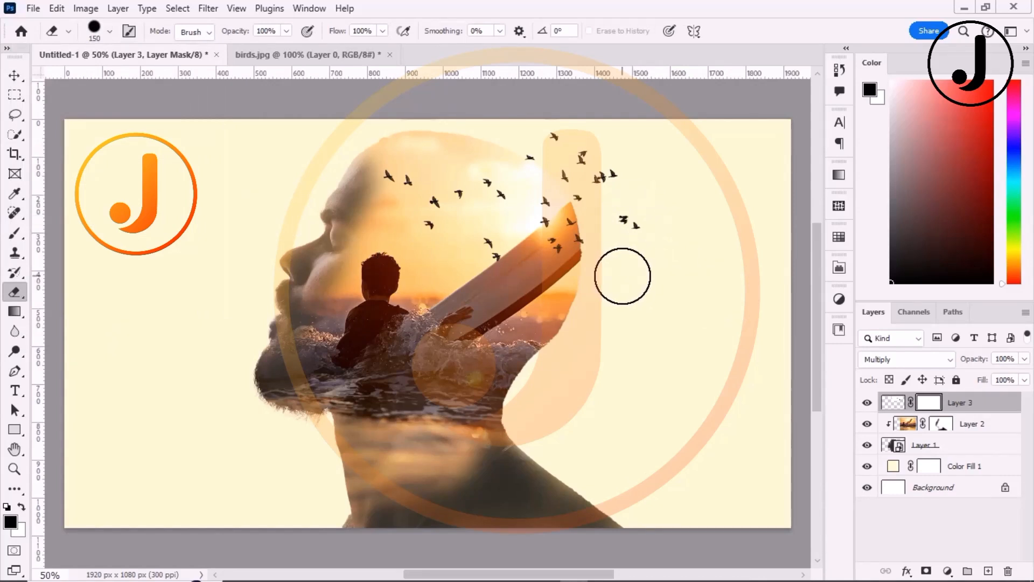
- Mask out the birds over and beside the surfboard by swapping the foreground and background colours and erasing on the birds layer's mask
left_click(22, 507)
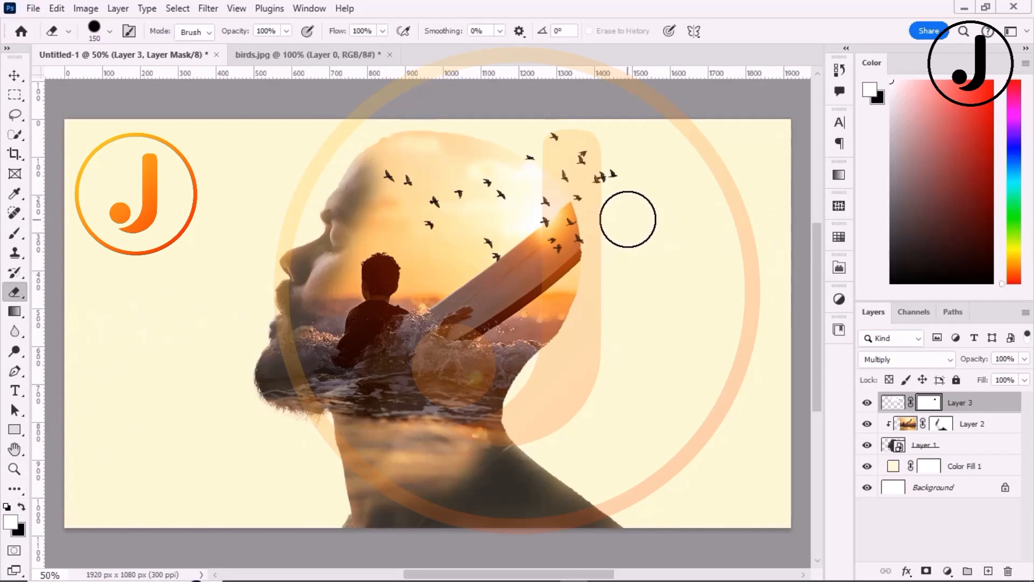
mouse_move(554, 258)
left_mouse_down()
mouse_move(564, 238)
mouse_move(557, 252)
mouse_move(549, 244)
mouse_move(579, 234)
mouse_move(588, 216)
mouse_move(571, 243)
mouse_move(488, 292)
mouse_move(512, 286)
left_mouse_up()
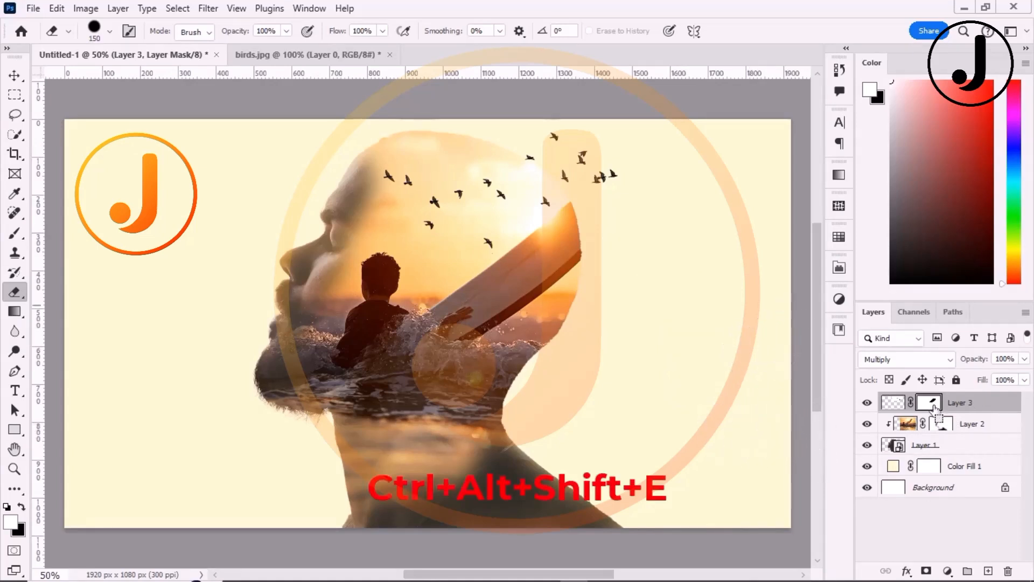
- Stamp all visible layers into a new layer on top and open it in the Camera Raw Filter
key("ctrl+alt+shift+e")
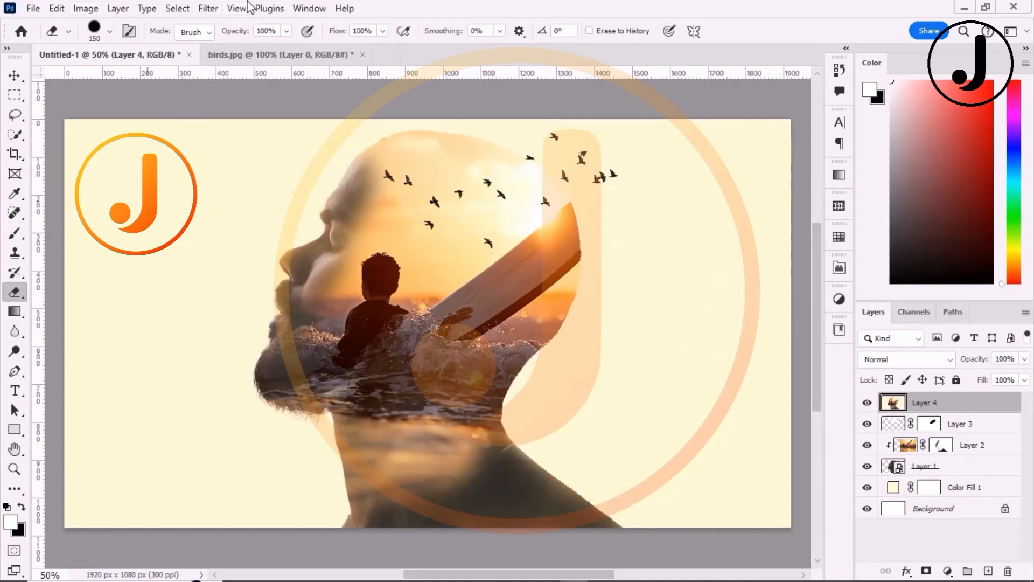
left_click(208, 8)
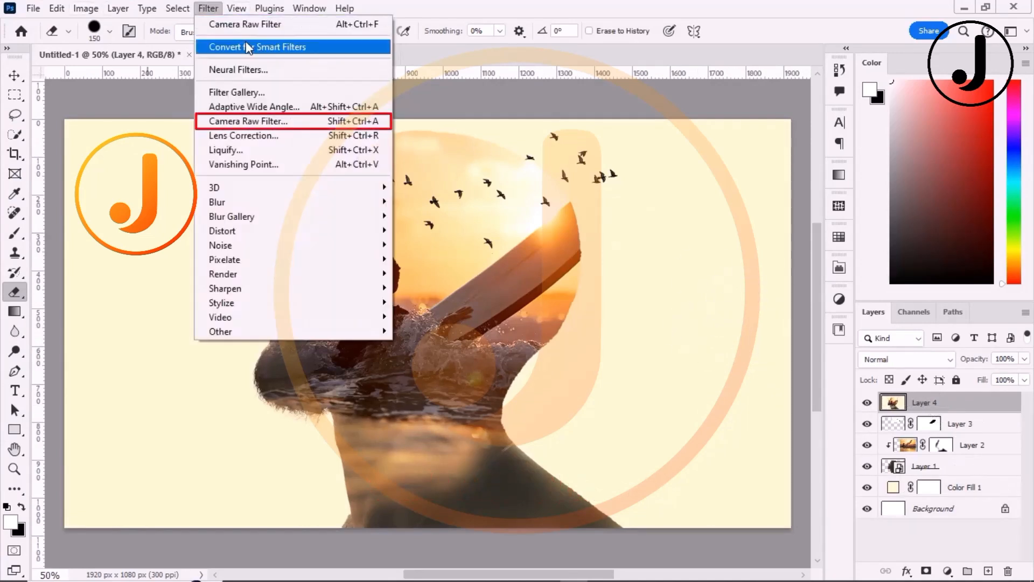
left_click(300, 123)
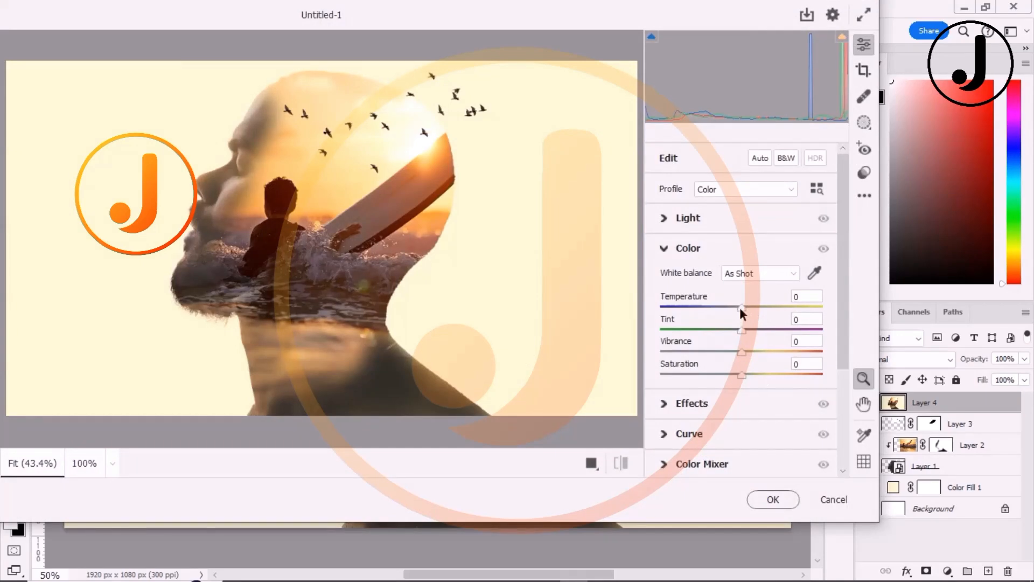
- Set the Camera Raw colour adjustments to Temperature -34, Tint +12, Vibrance +2 and Saturation +13
left_click_drag(740, 307, 713, 306)
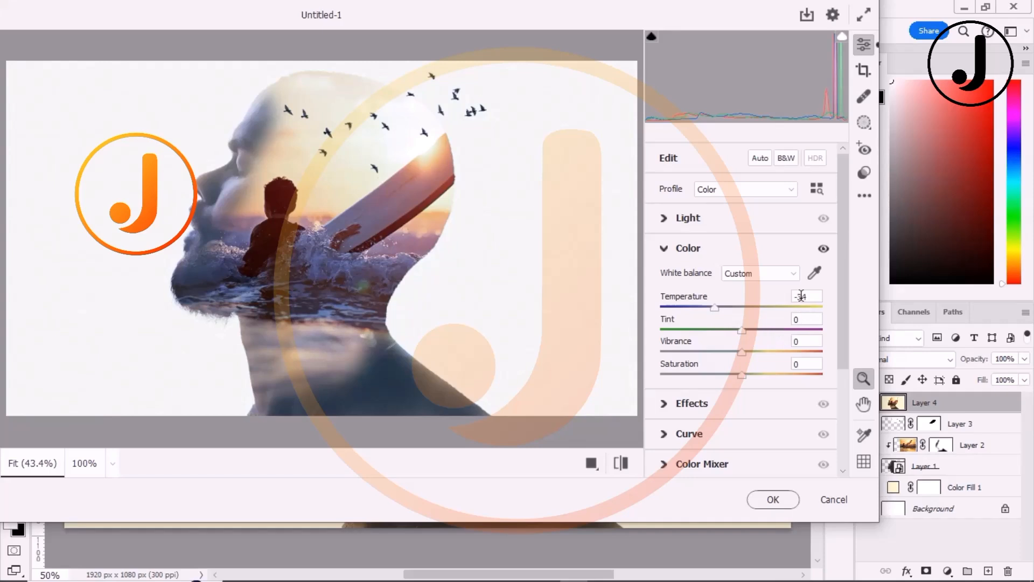
left_click_drag(743, 330, 752, 329)
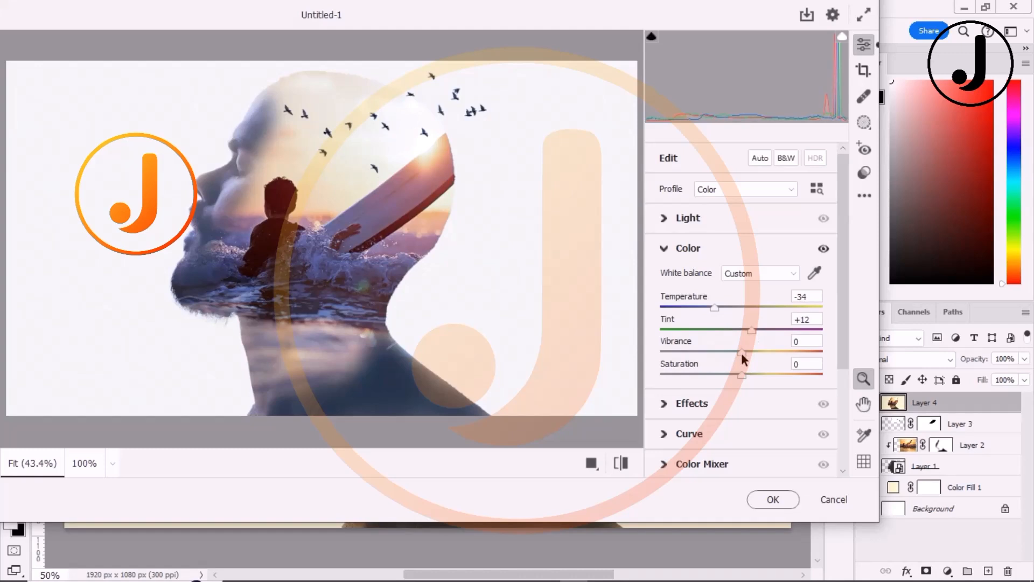
left_click(802, 342)
left_click_drag(742, 353, 742, 357)
left_click(800, 364)
type("13")
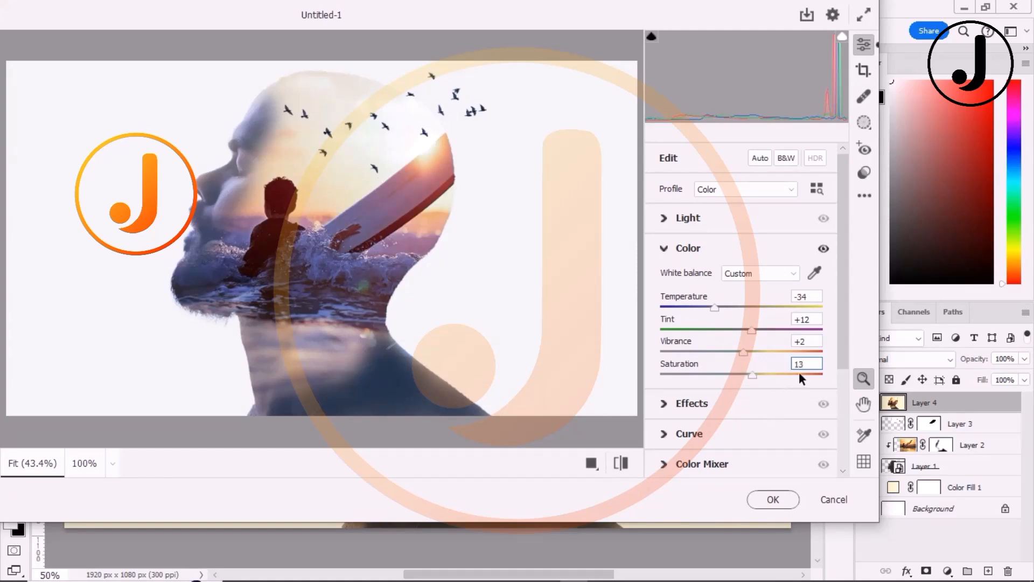
key("Return")
- Set the Camera Raw light adjustments to Contrast +5, Highlights +16, Shadows +9 and Blacks -18
left_click(664, 219)
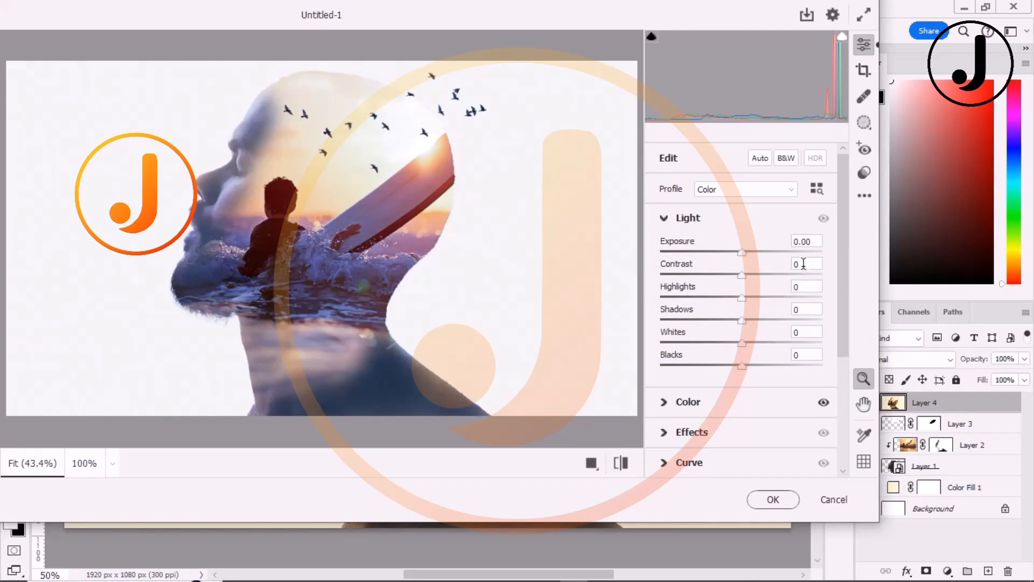
type("5")
left_click(791, 289)
type("16")
left_click(793, 308)
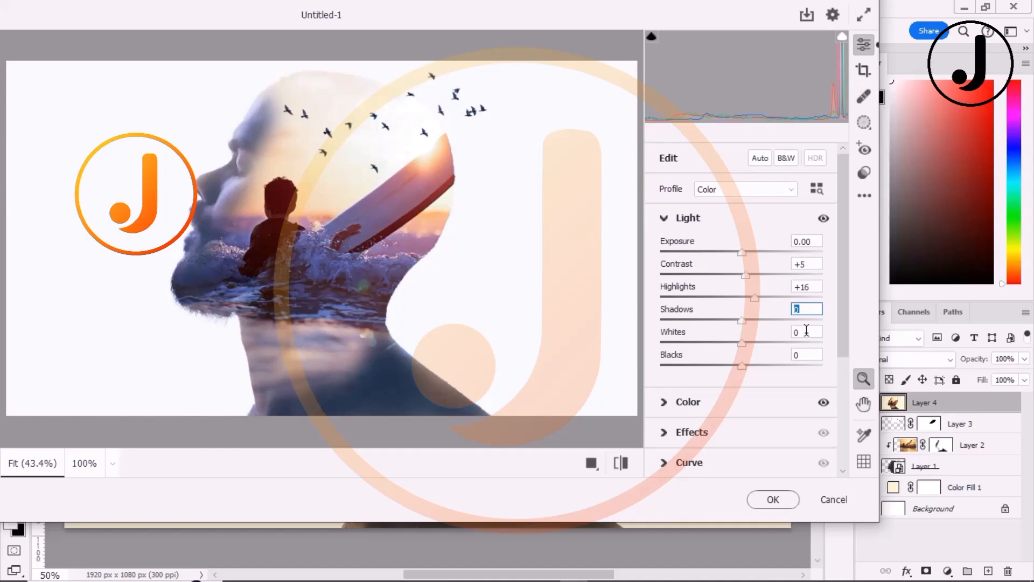
type("9")
left_click(807, 356)
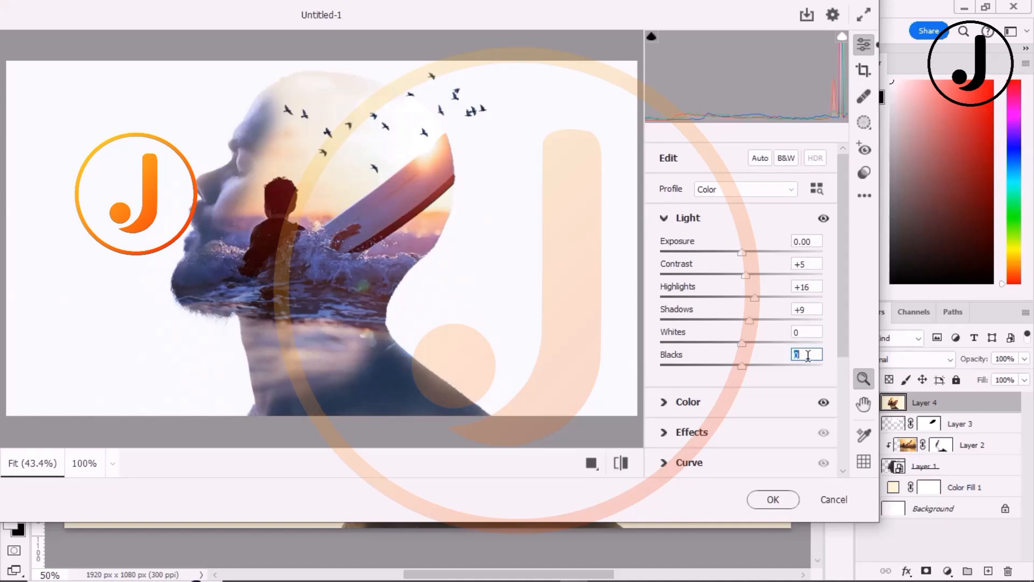
type("-1")
key("BackSpace")
key("BackSpace")
left_click_drag(742, 367, 728, 371)
- Set the Camera Raw effects to Texture +27, Clarity +16 and Dehaze +12
left_click(661, 404)
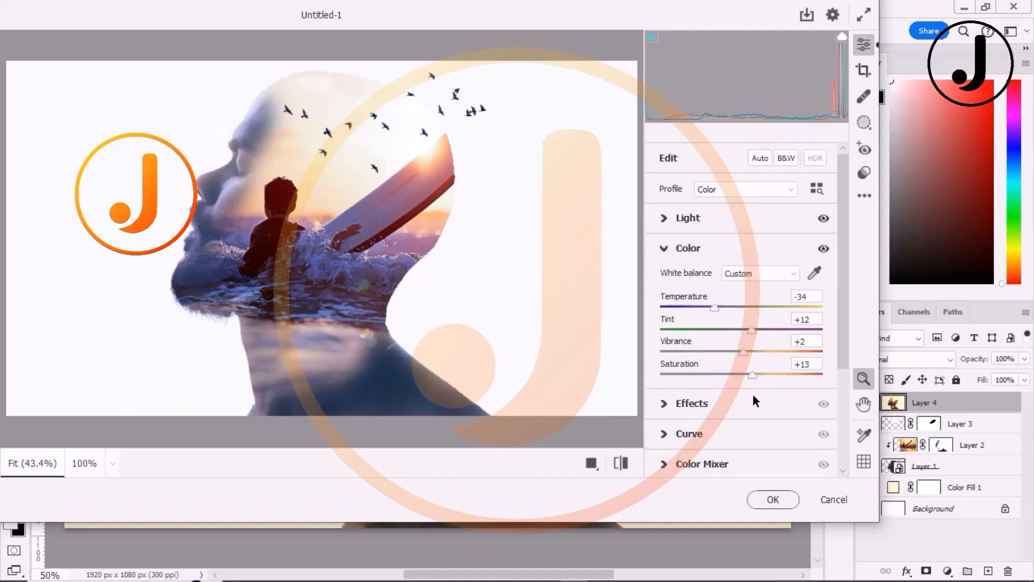
left_click(667, 247)
left_click(663, 216)
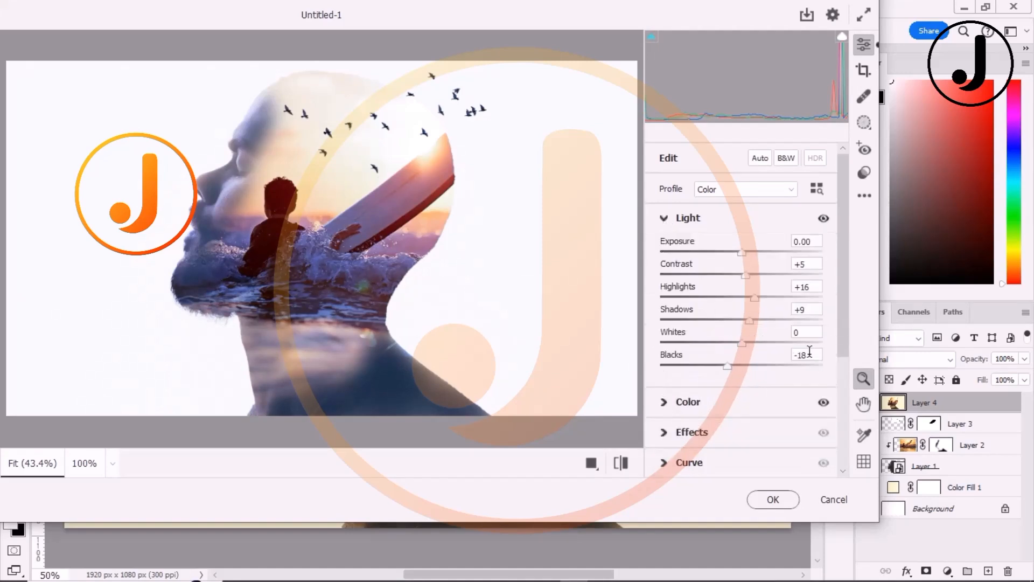
left_click(665, 403)
scroll(728, 385, "down", 3)
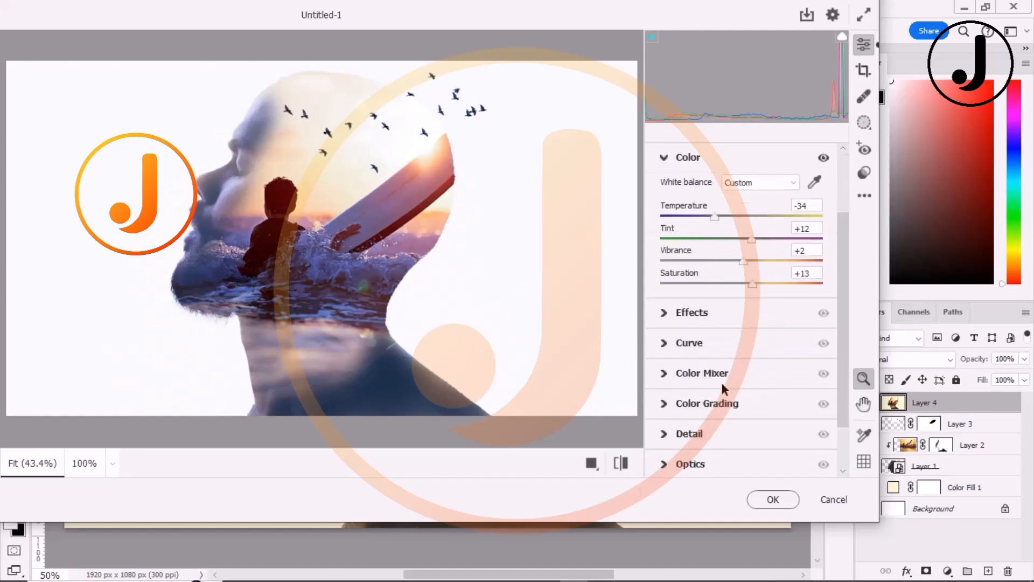
left_click(664, 313)
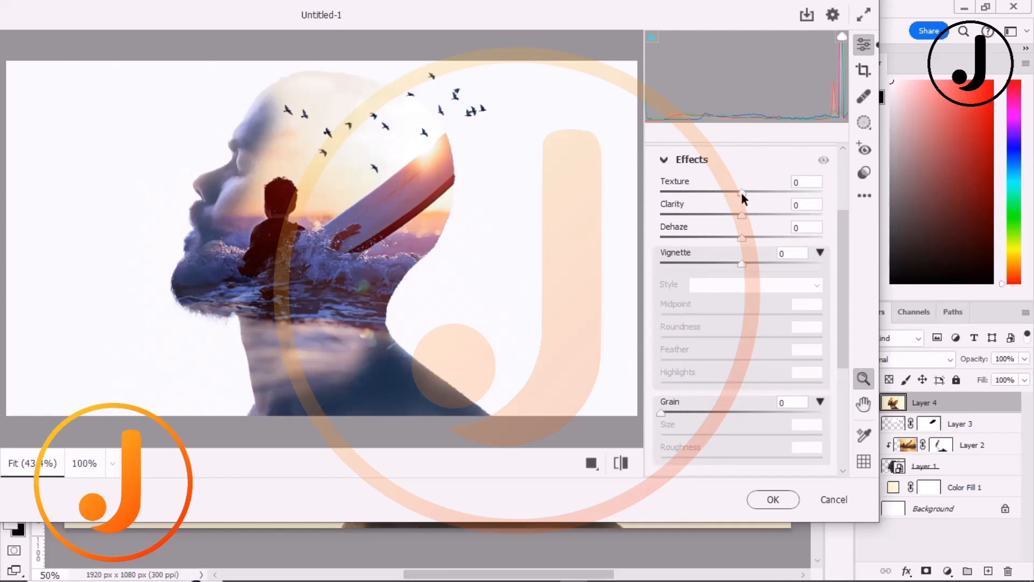
left_click_drag(742, 192, 764, 203)
left_click_drag(742, 215, 751, 214)
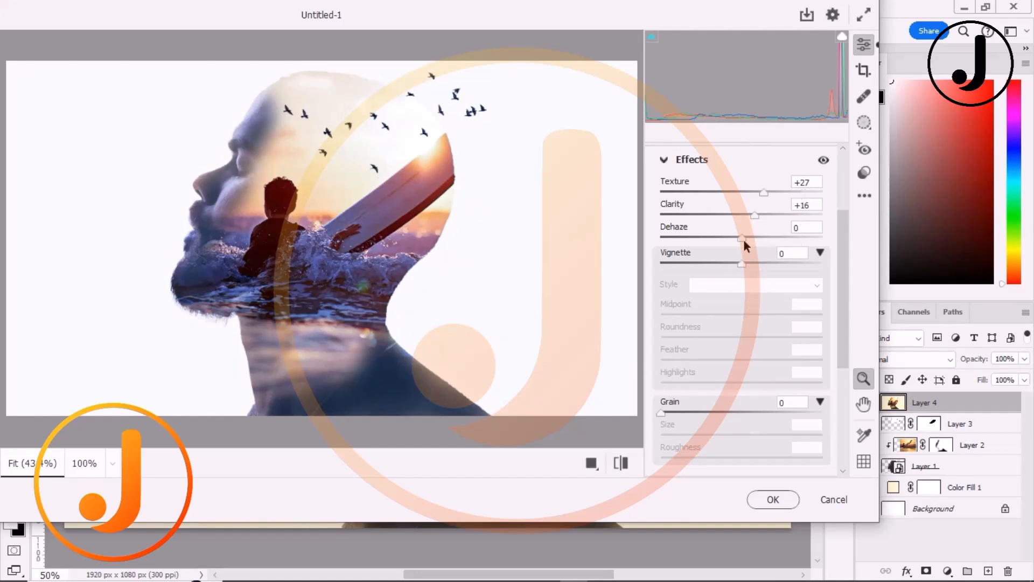
left_click_drag(745, 241, 752, 238)
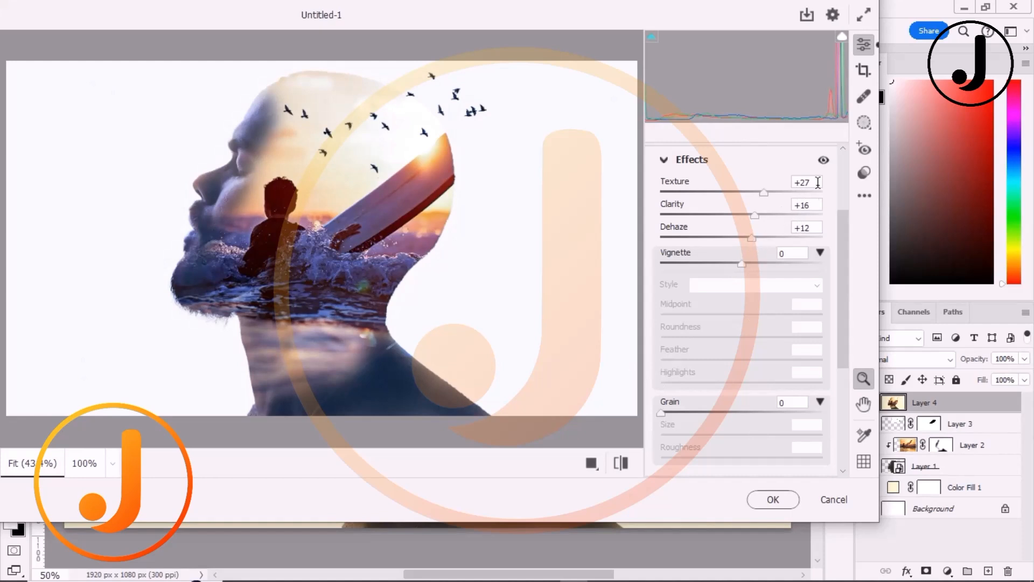
- Raise the Saturation slightly and apply the Camera Raw adjustments to the stamped layer
scroll(688, 323, "up", 3)
left_click(664, 192)
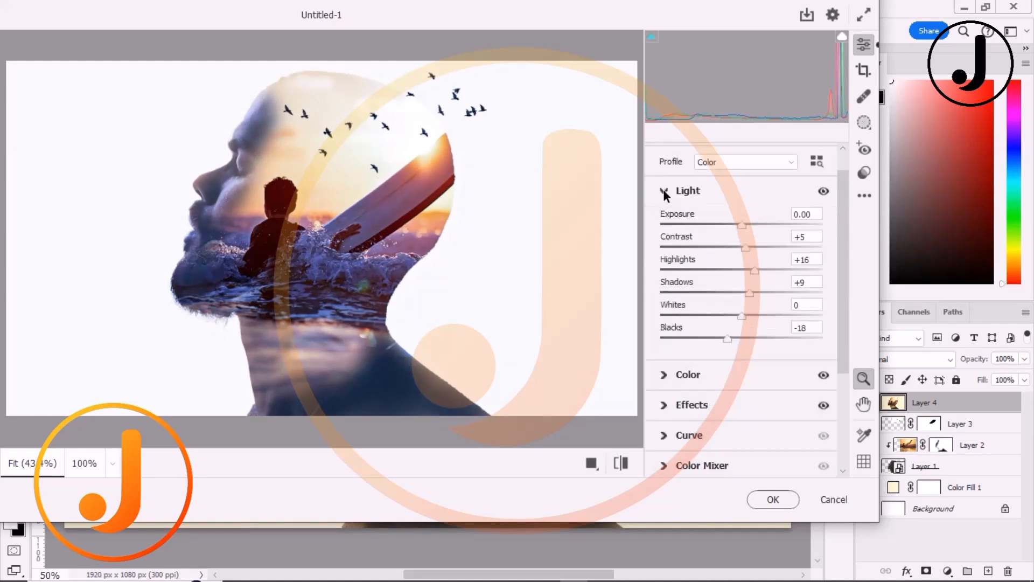
left_click(665, 376)
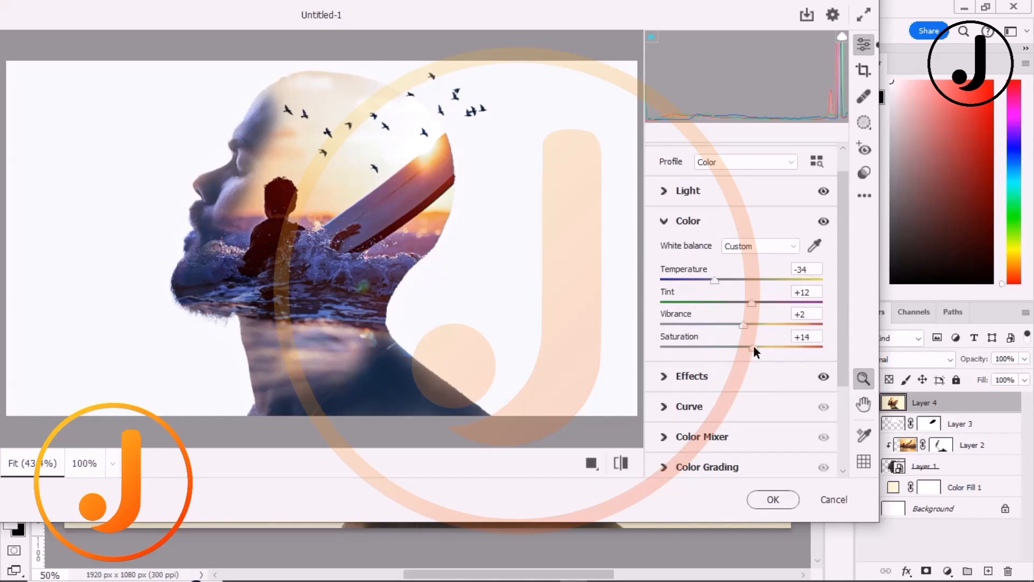
left_click_drag(755, 348, 758, 346)
left_click(664, 377)
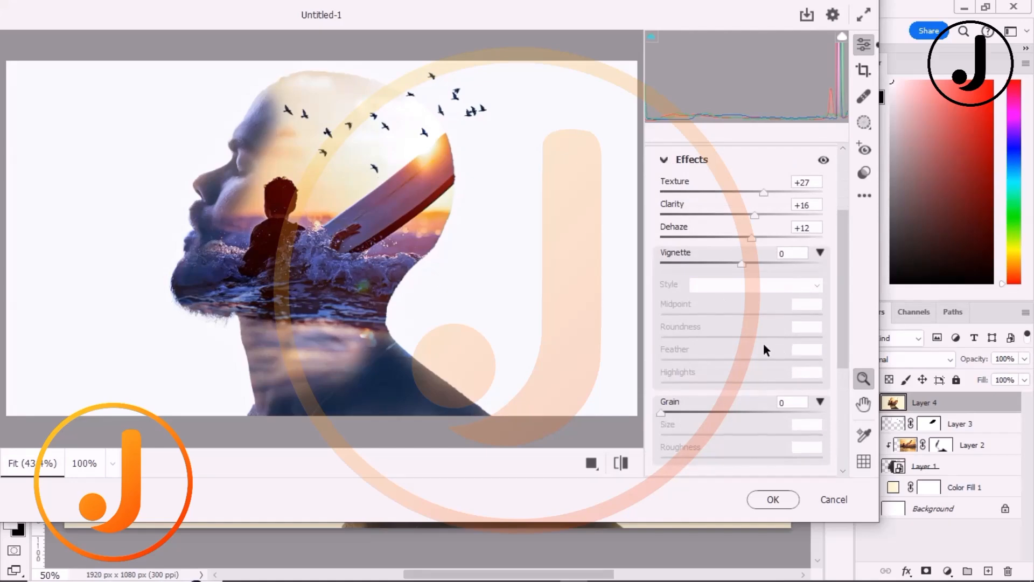
left_click(772, 501)
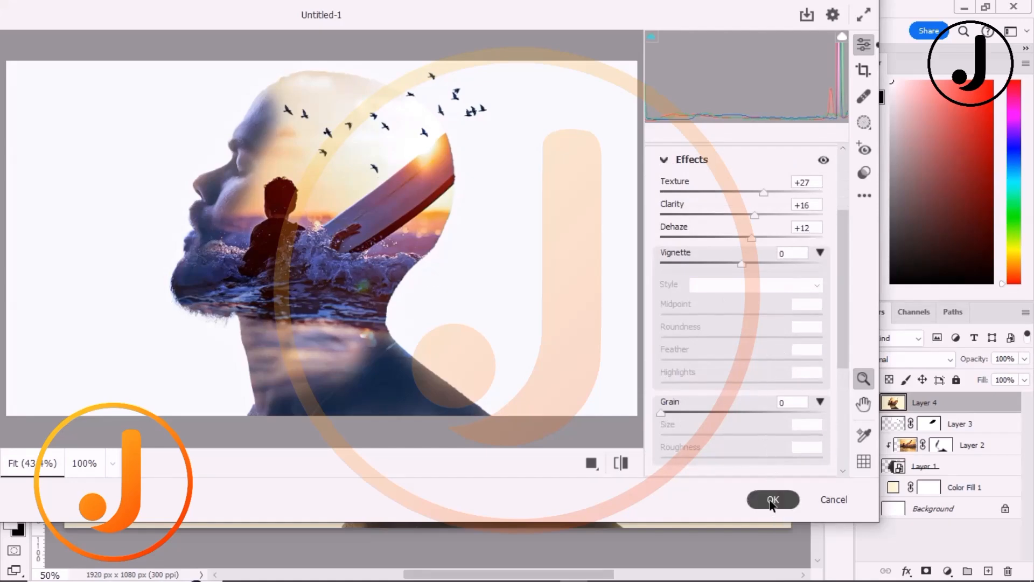
- Compare the image with and without the Camera Raw layer and examine the finished double exposure up close
left_click(867, 403)
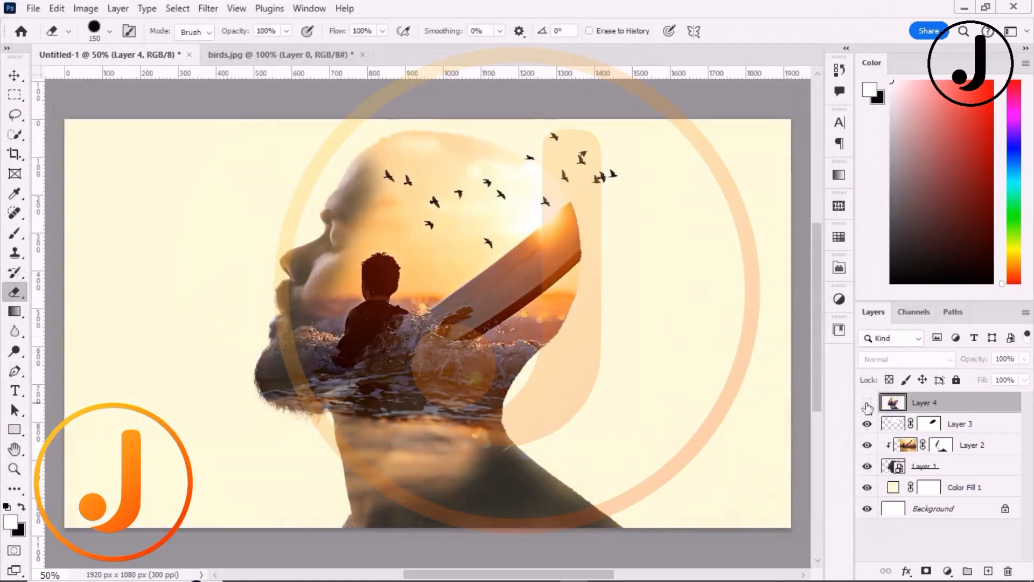
left_click(867, 403)
left_click(867, 403)
left_click(867, 403)
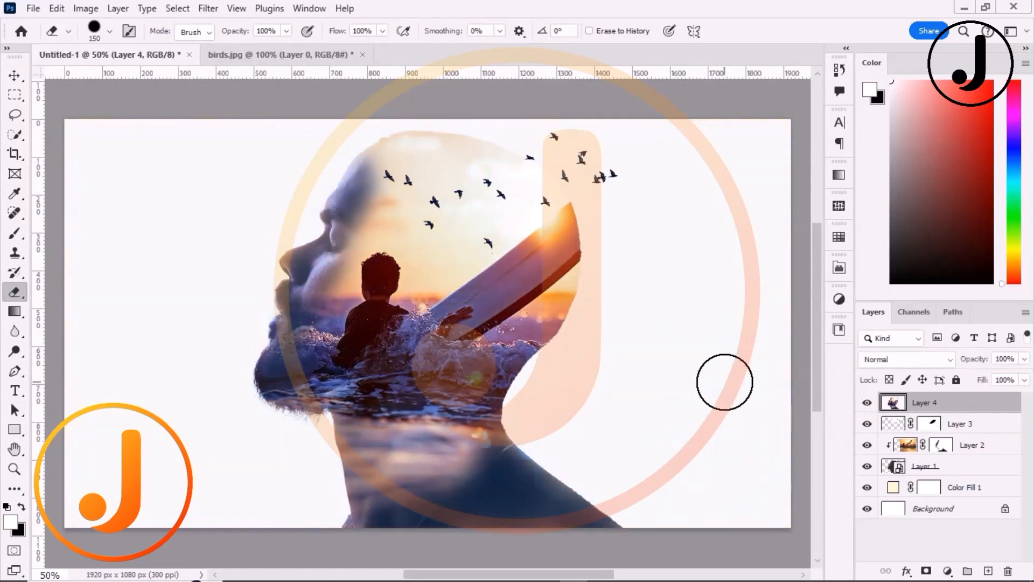
left_click(18, 77)
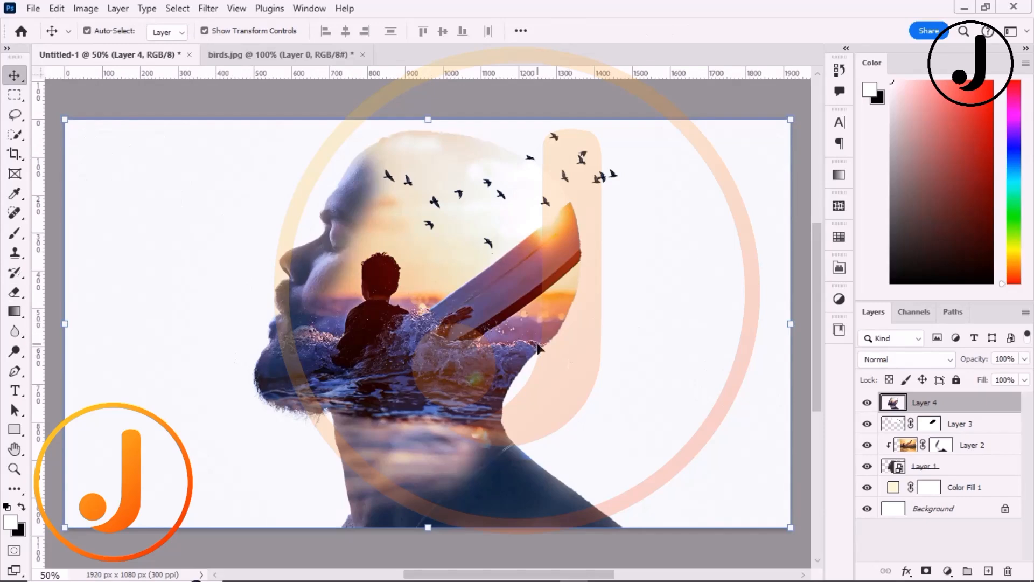
scroll(519, 298, "up", 1)
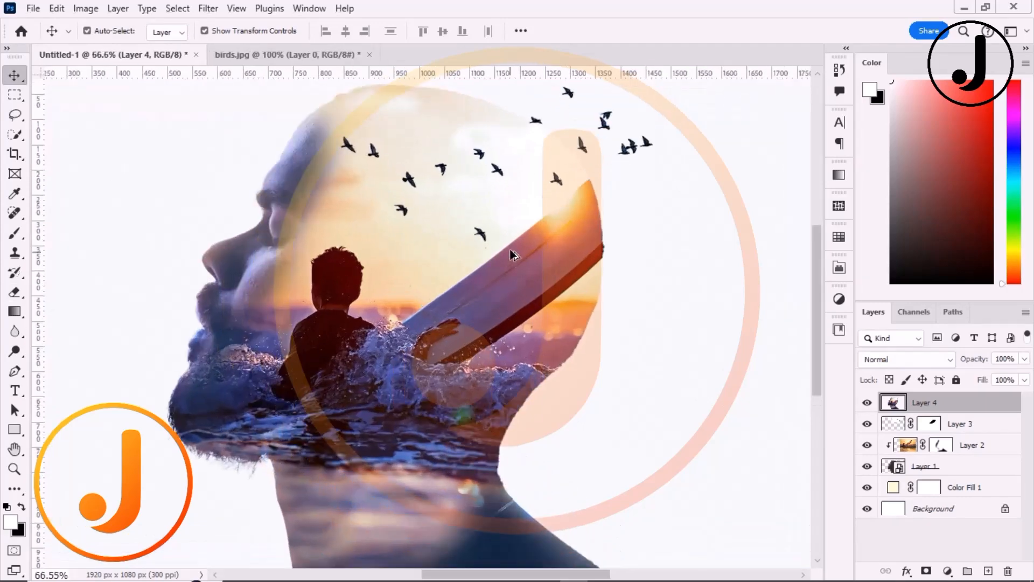
scroll(515, 217, "down", 2)
scroll(515, 217, "up", 1)
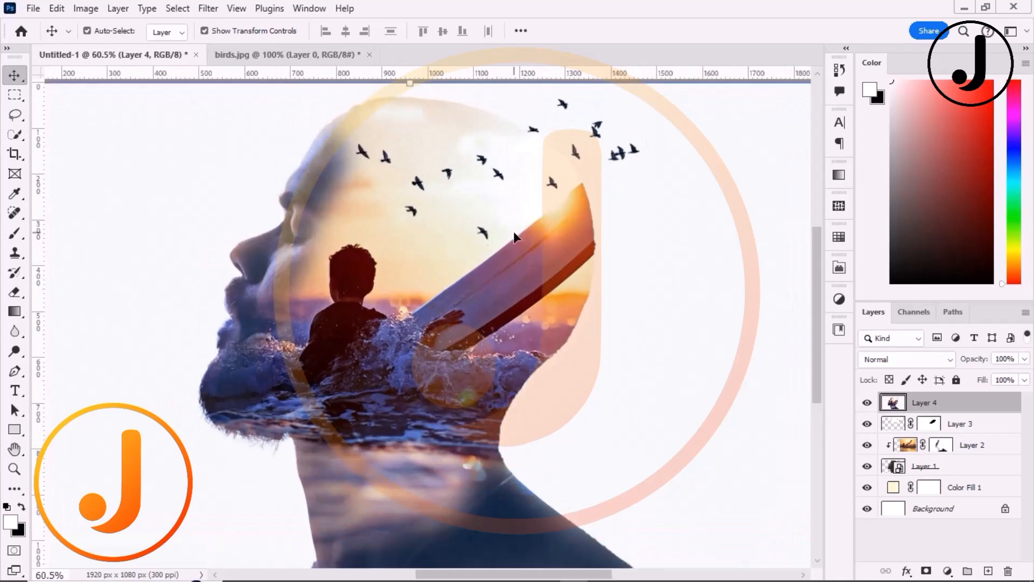
scroll(514, 233, "down", 1)
scroll(514, 233, "up", 1)
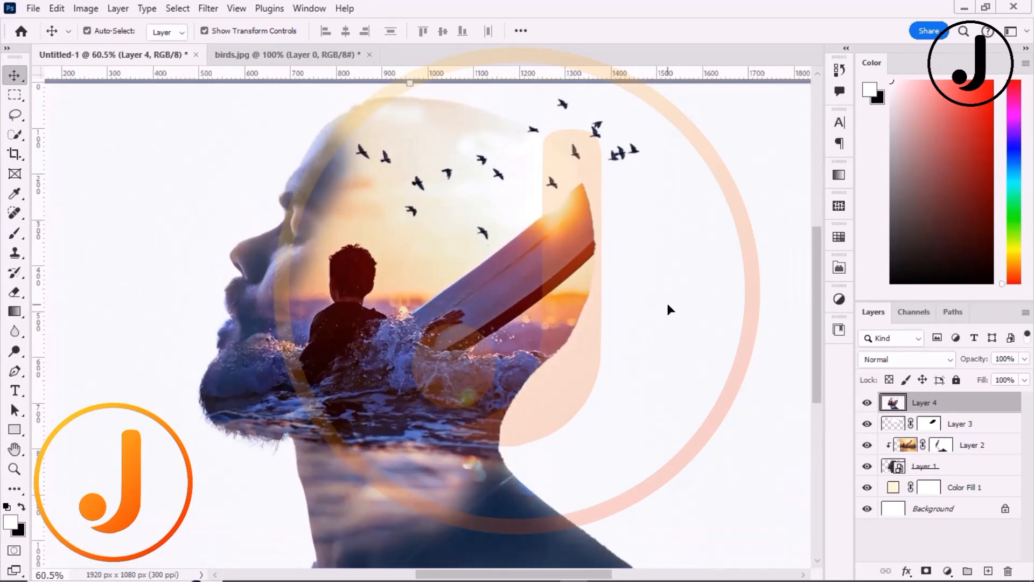